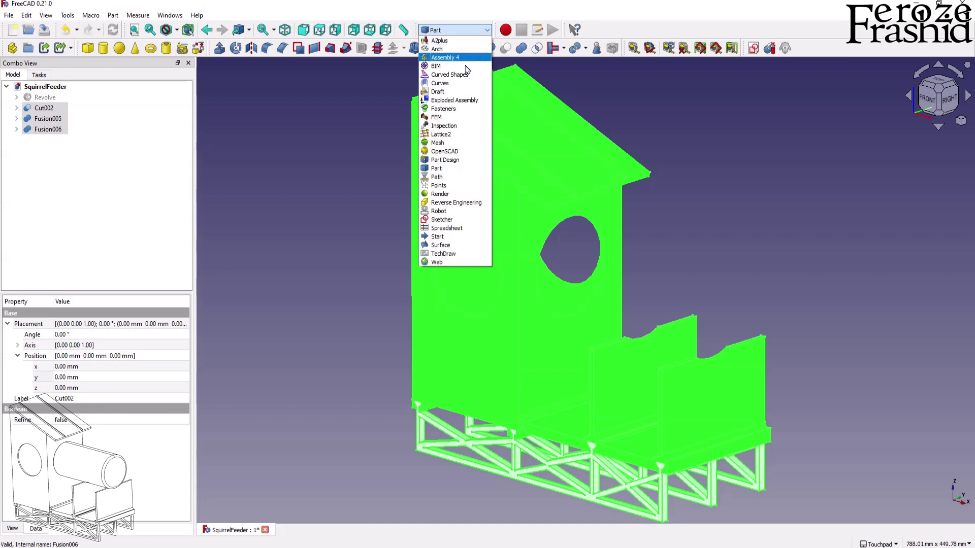
- Switch to the FEM workbench, deselect the bodies, and add an Analysis with a CalculiX solver
left_click(453, 118)
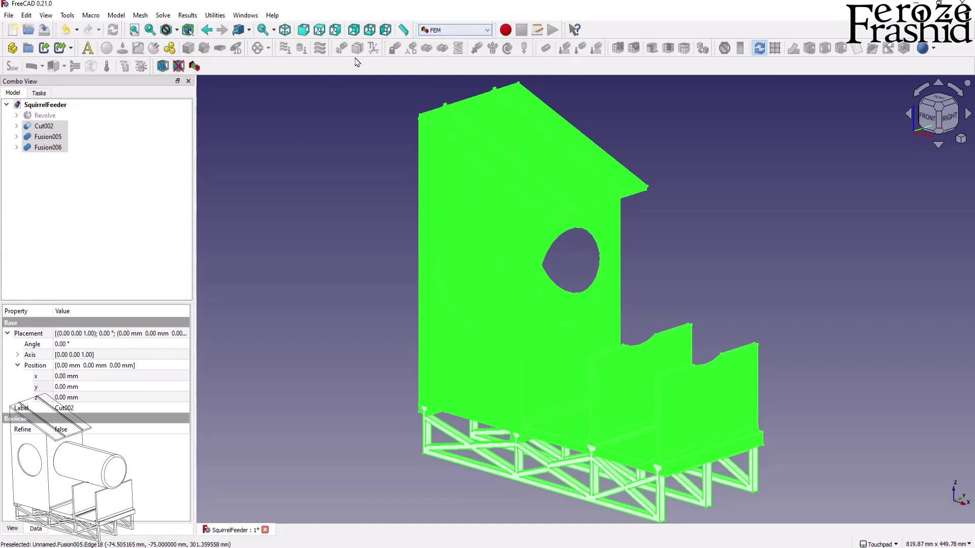
left_click(101, 176)
left_click(88, 55)
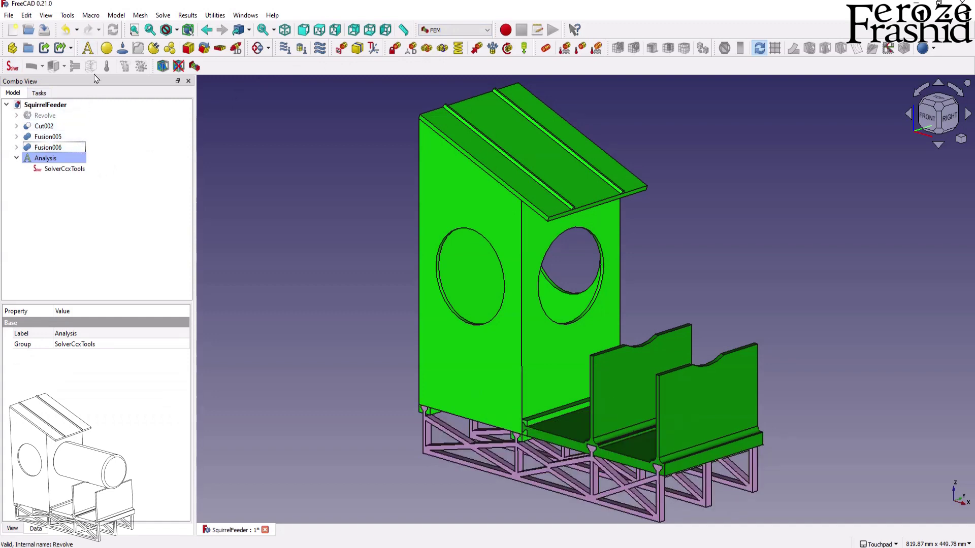
left_click(107, 50)
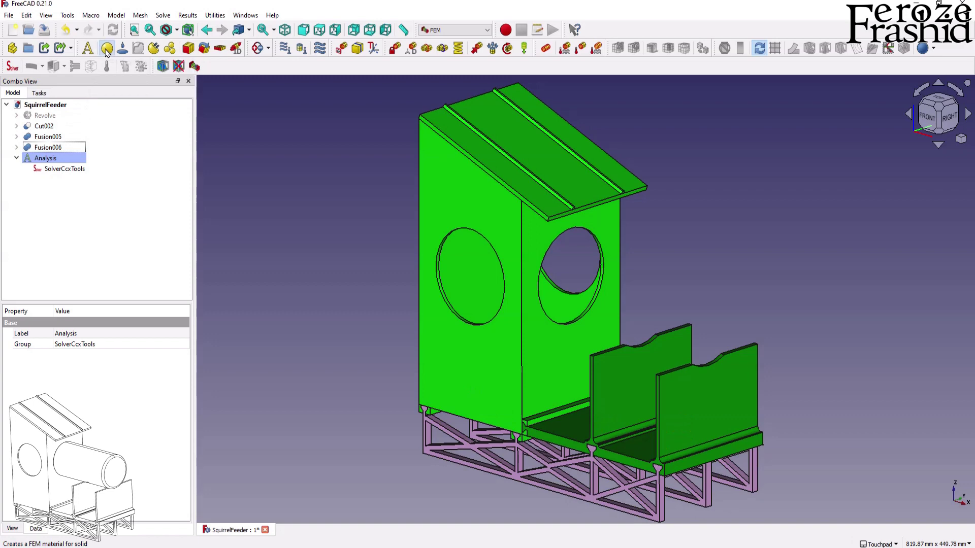
- Give the analysis a solid material using the PLA-Generic material card
left_click(105, 183)
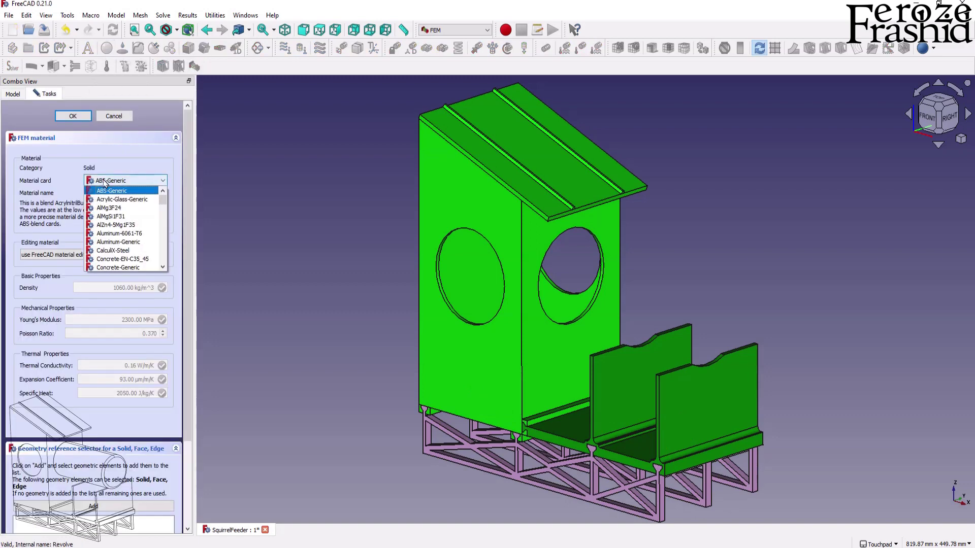
scroll(107, 223, "down", 5)
left_click(116, 225)
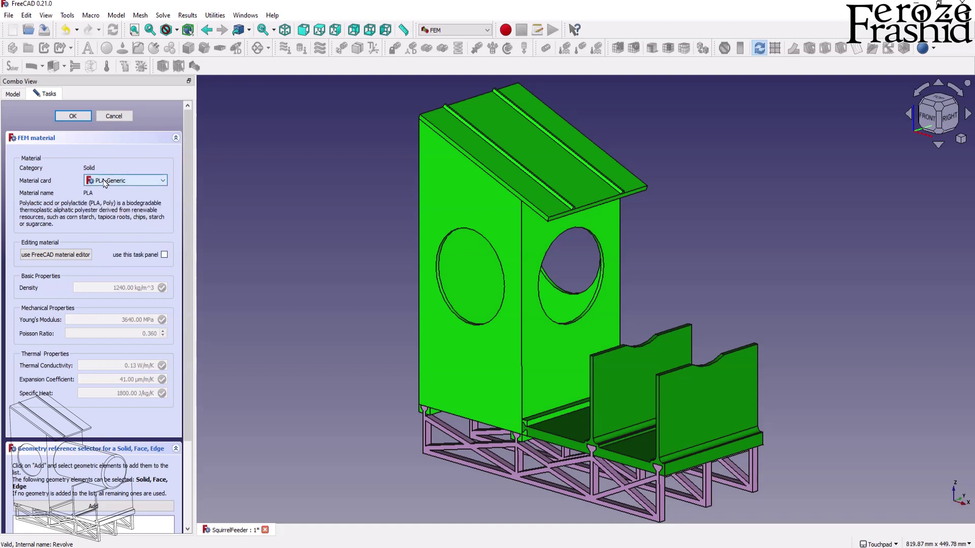
left_click(72, 116)
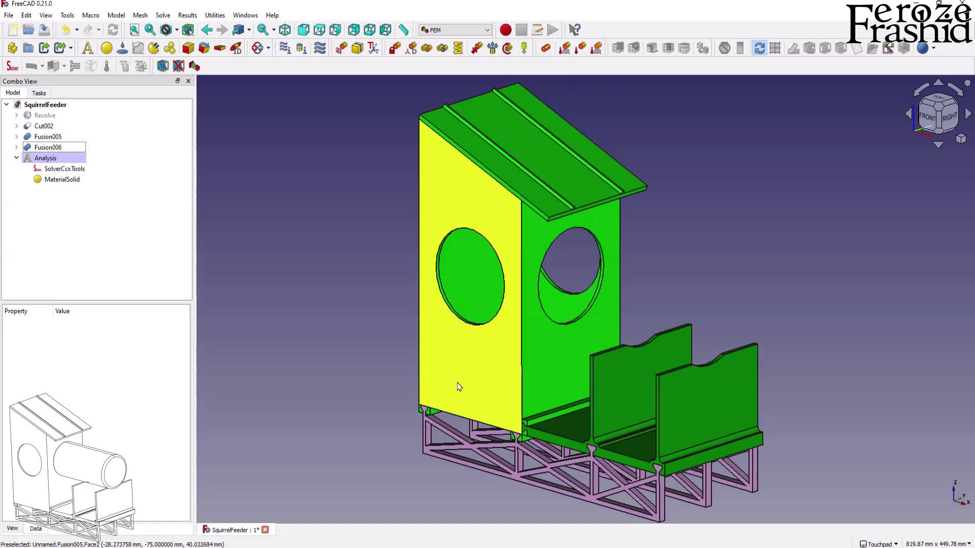
- Fix Fusion005's Face1, the feeder's left side face, with a fixed constraint
middle_click_drag(464, 388, 588, 188)
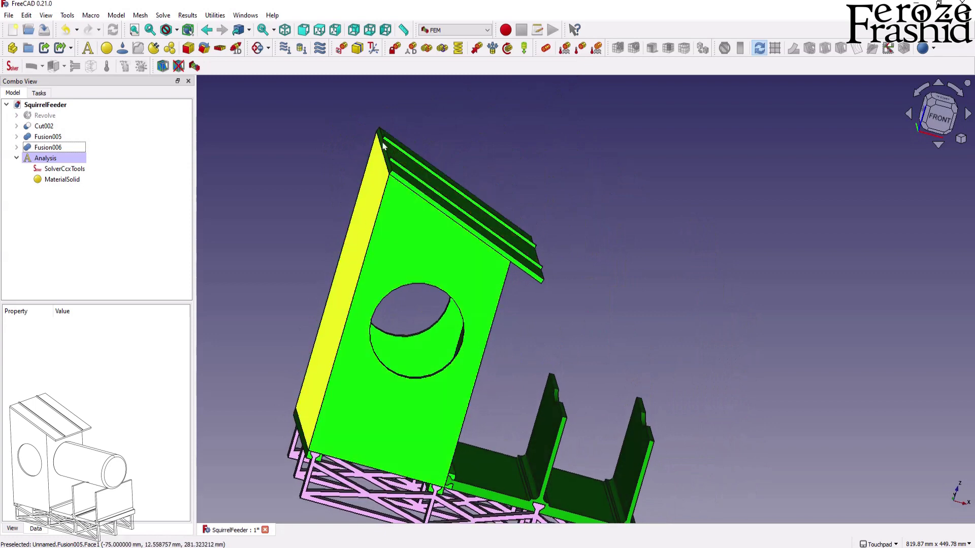
left_click(395, 48)
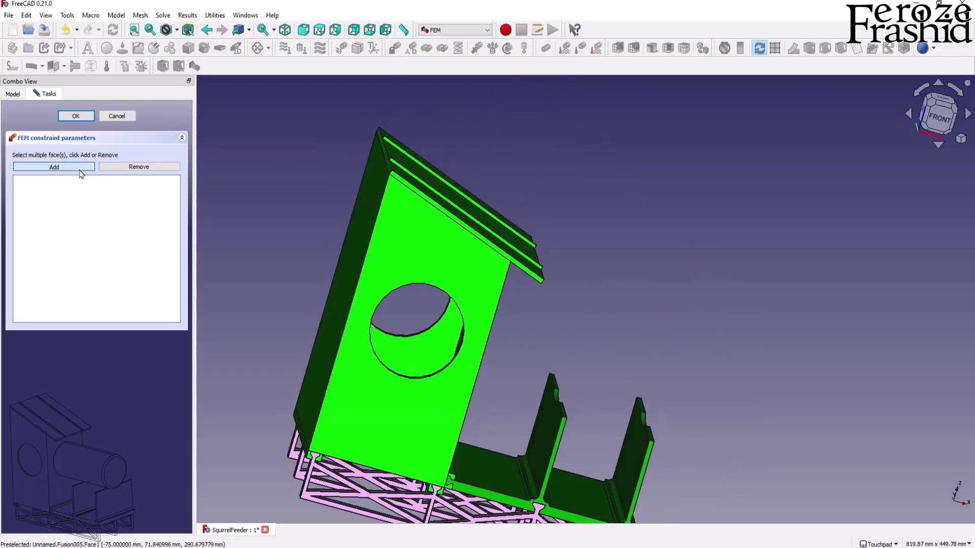
left_click(349, 266)
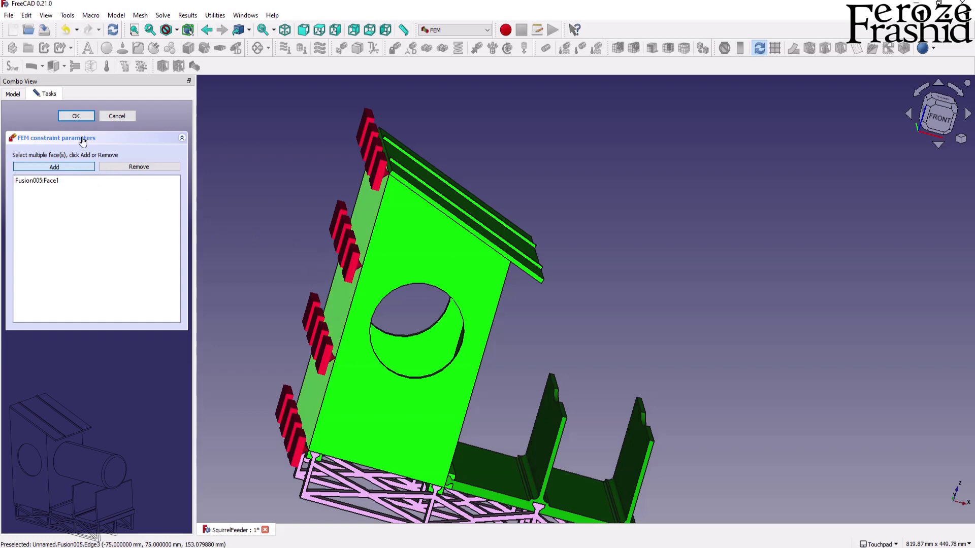
left_click(76, 117)
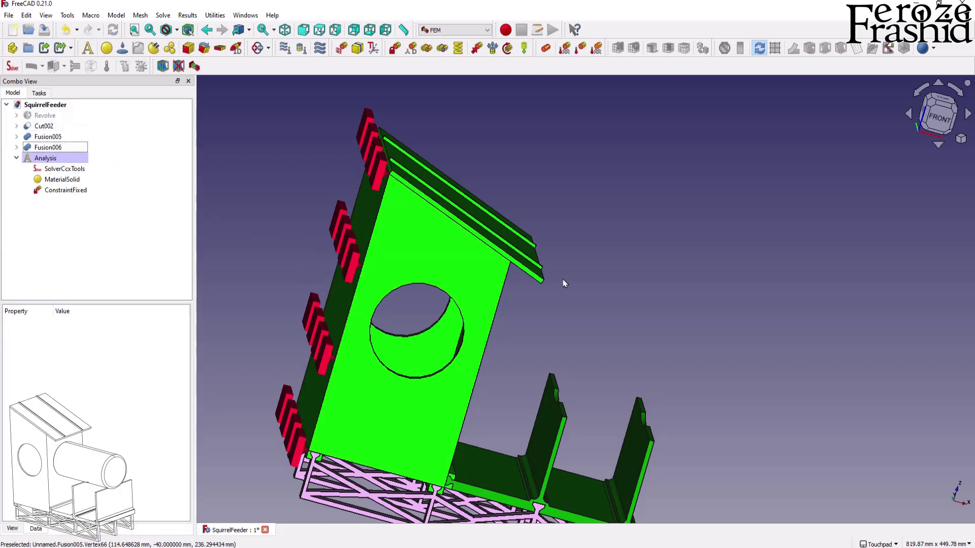
middle_click_drag(649, 351, 473, 160)
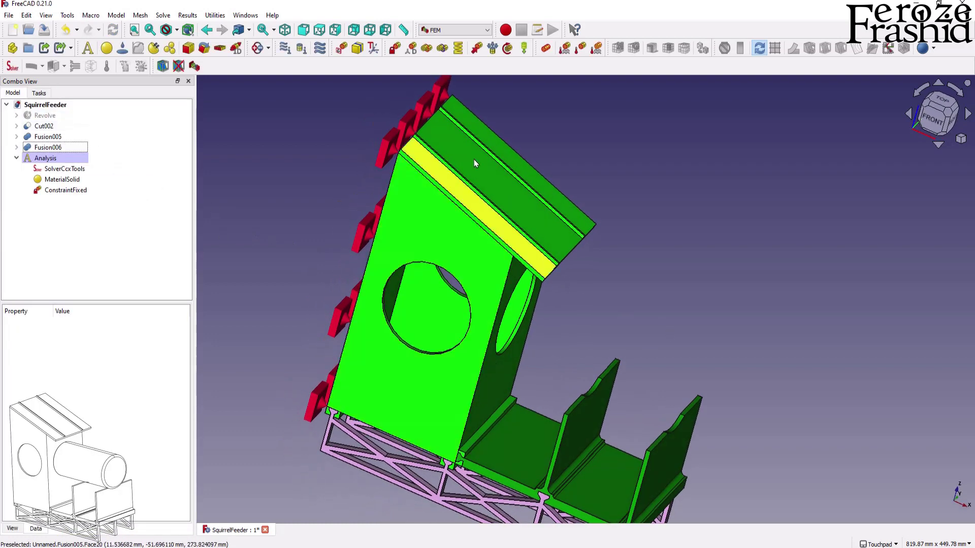
- Apply a force load to six Cut002 top-edge faces on both plates, then select the Load value
left_click(475, 53)
left_click(56, 167)
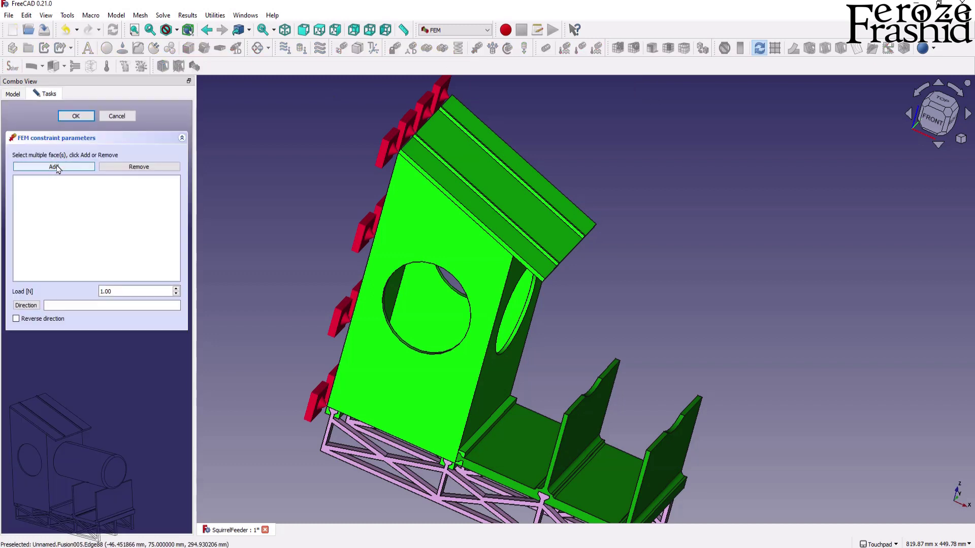
left_click(602, 379)
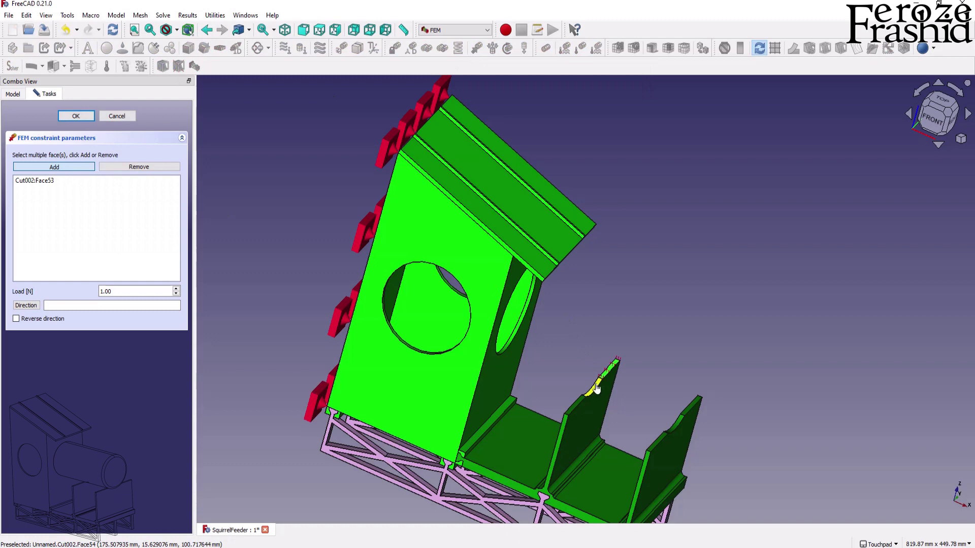
left_click(597, 389)
left_click(574, 404)
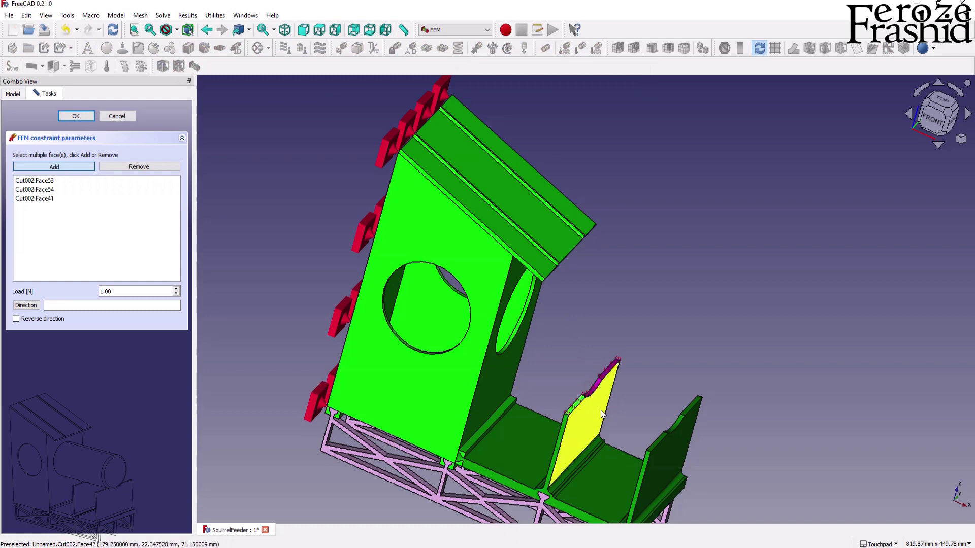
scroll(602, 414, "up", 3)
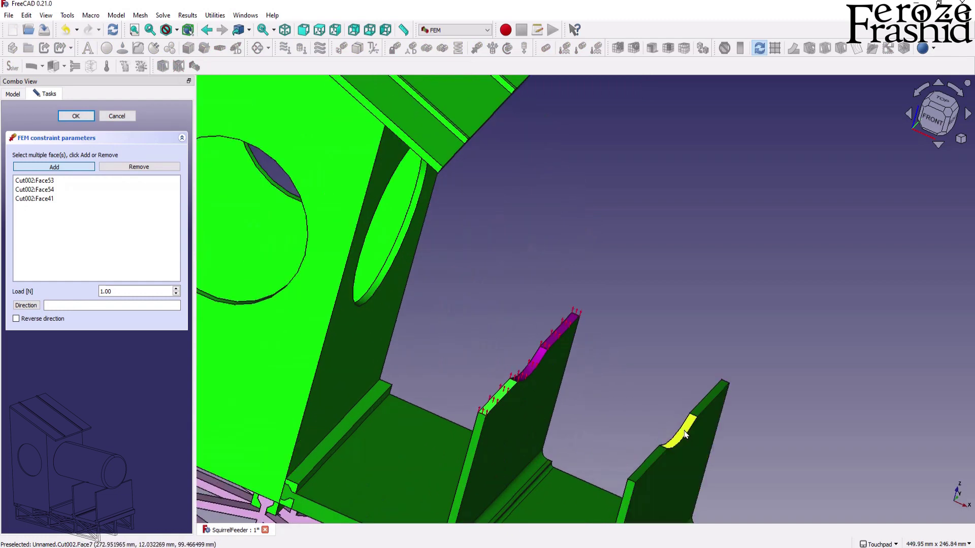
left_click(685, 435)
left_click(709, 403)
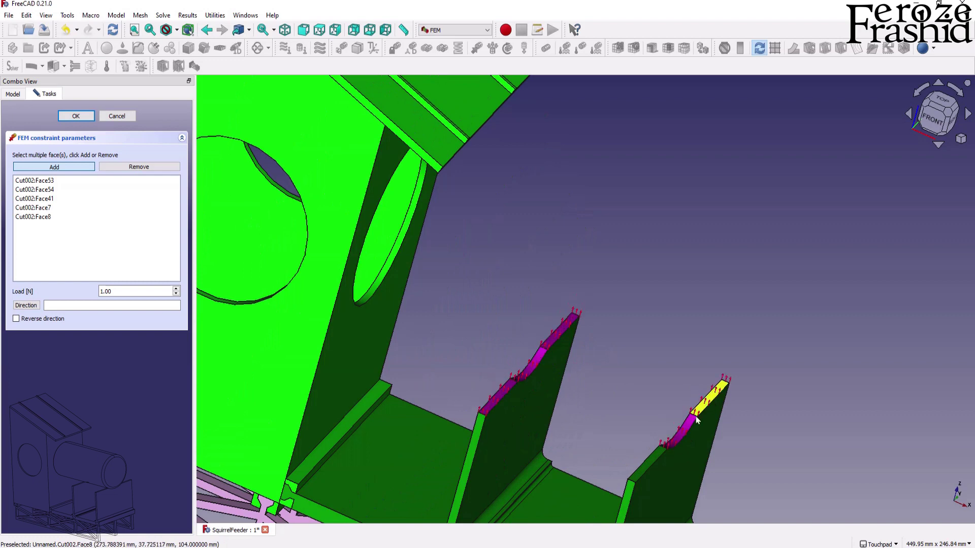
left_click(649, 460)
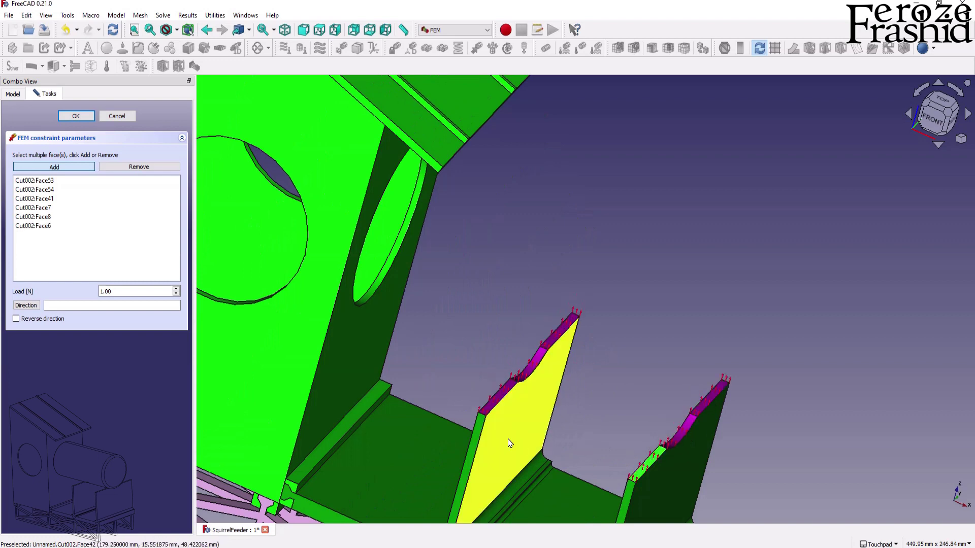
left_click_drag(167, 291, 80, 294)
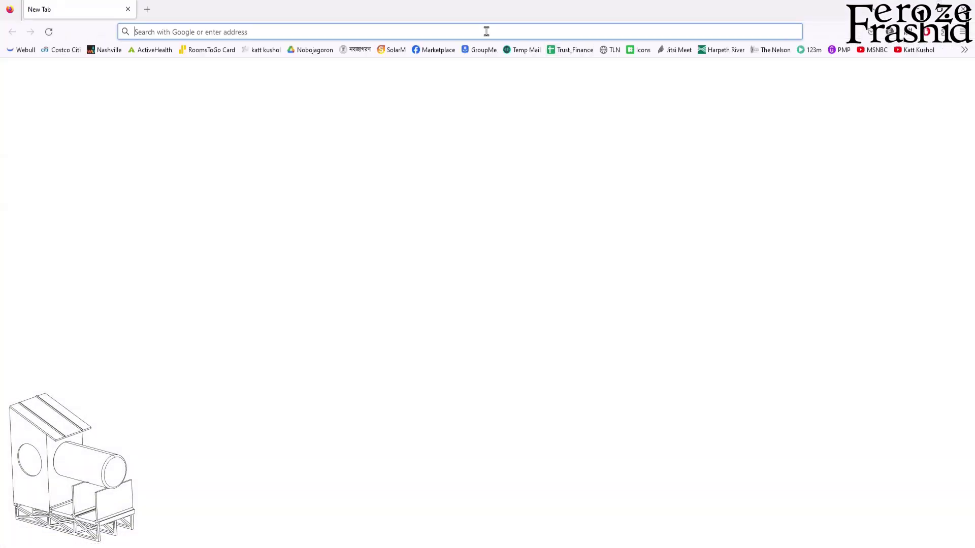
- Search Google for '500 g to N', confirm it is about 4.9 N, and close the browser
type("500 g to N")
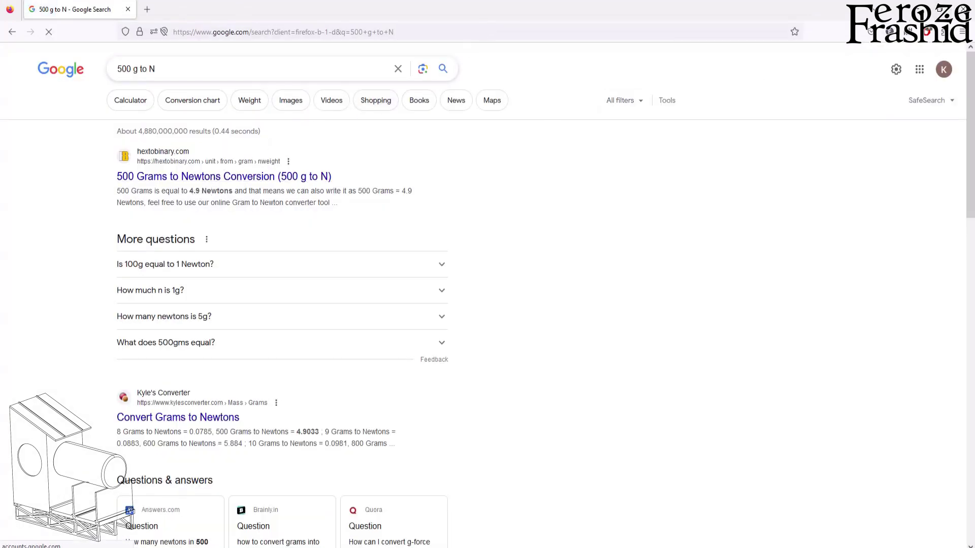
left_click(200, 264)
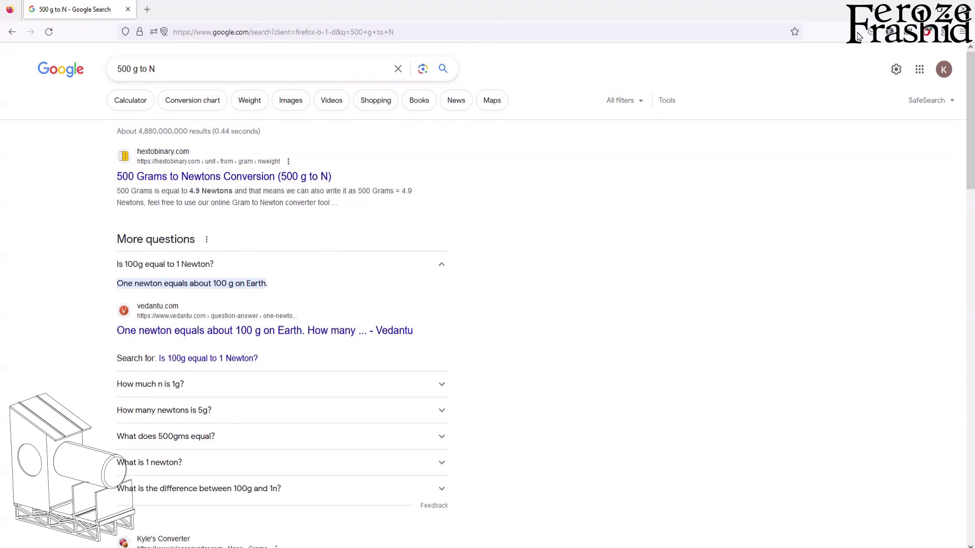
left_click(963, 9)
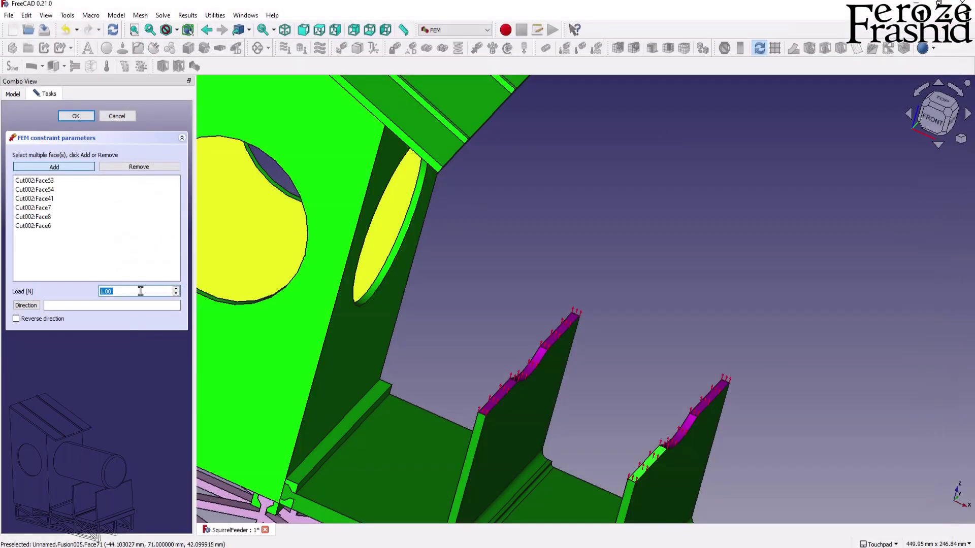
type("5")
left_click(37, 320)
left_click(75, 116)
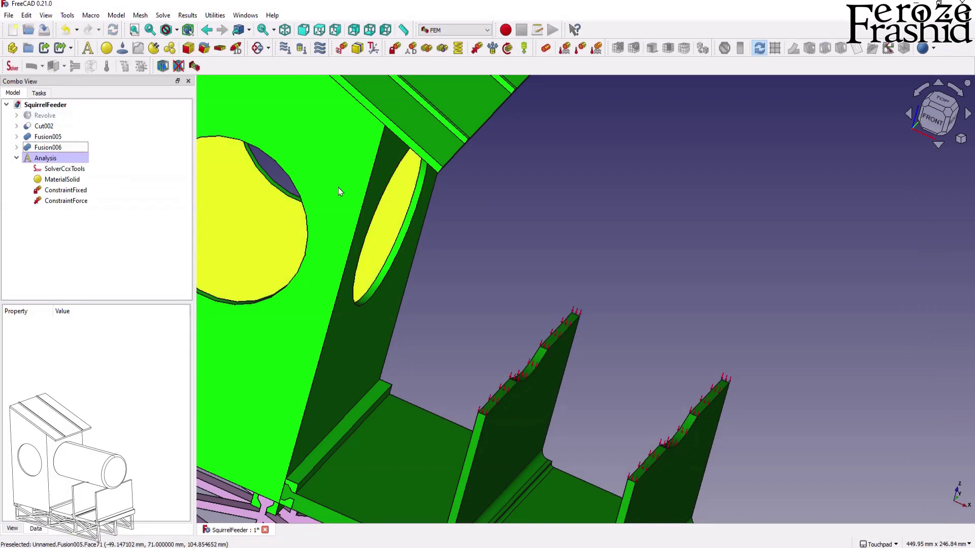
scroll(638, 212, "down", 2)
scroll(638, 212, "down", 2)
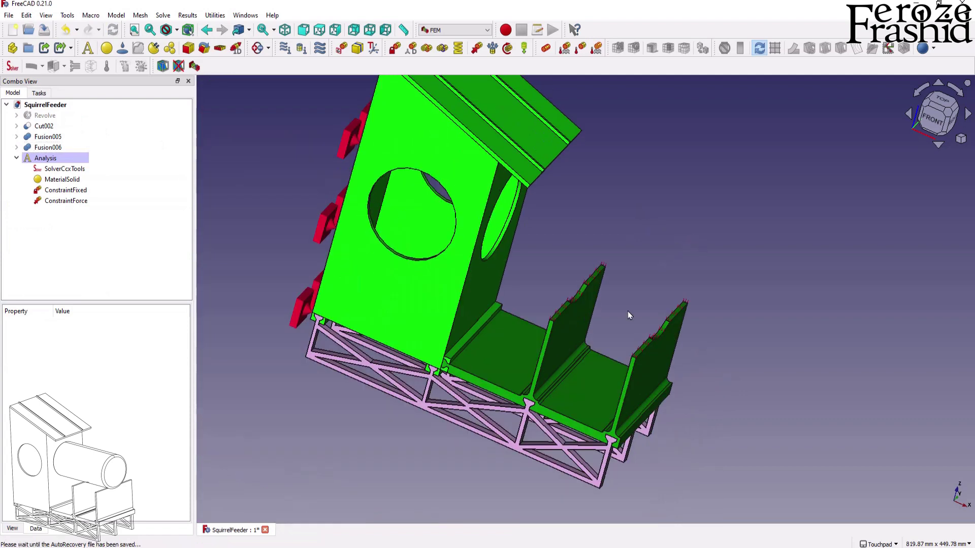
scroll(597, 358, "up", 2)
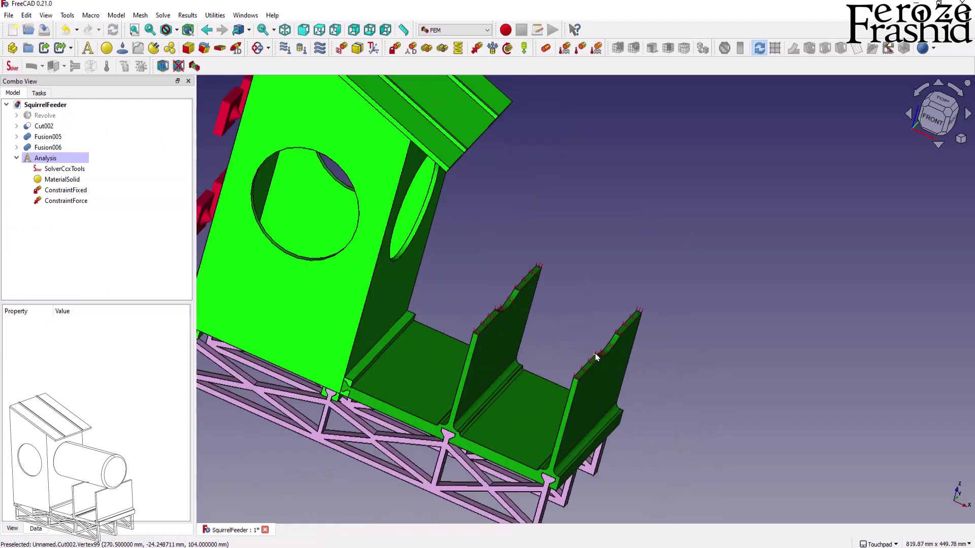
left_click(54, 128)
- Fuse Cut002, Fusion005 and Fusion006 into a single union body, Fusion007
left_click(48, 137, "ctrl")
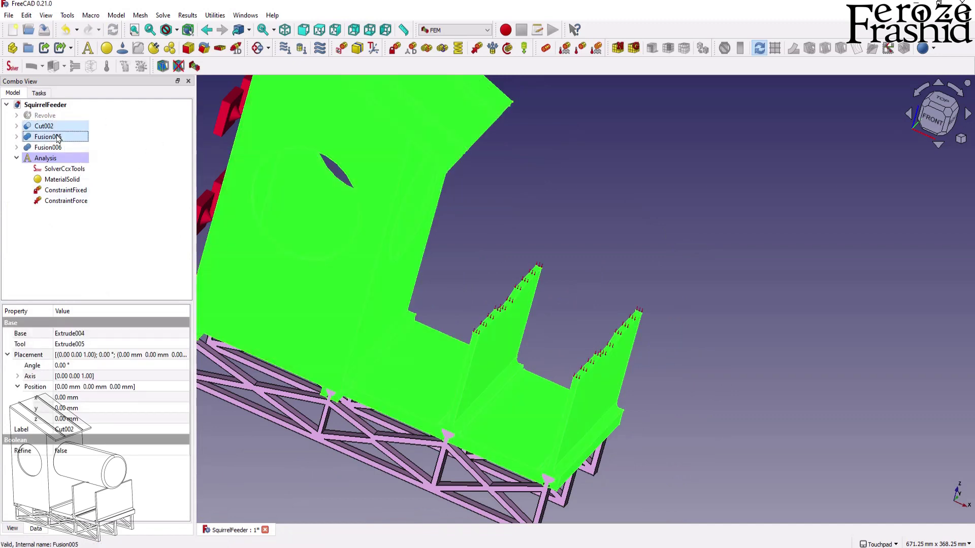
left_click(47, 147, "ctrl")
left_click(86, 208)
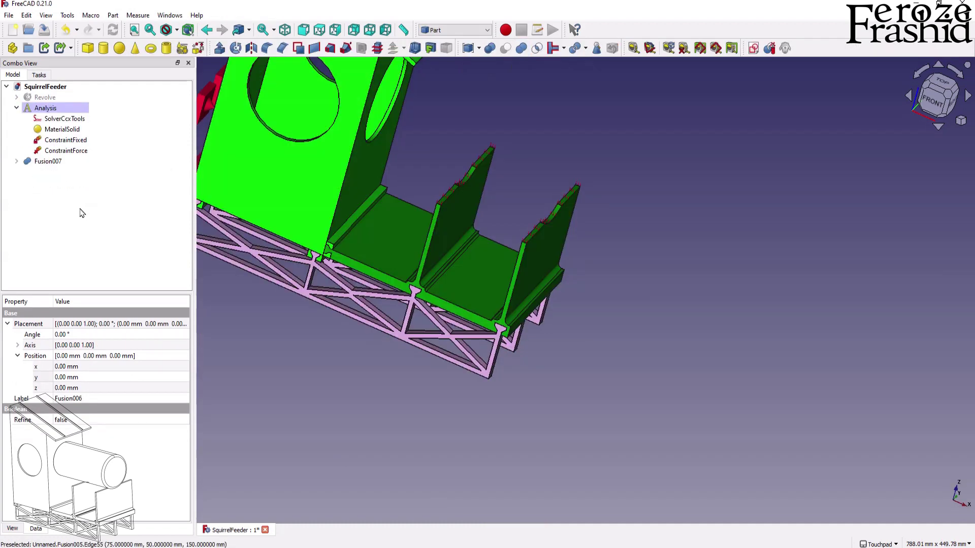
left_click(48, 161)
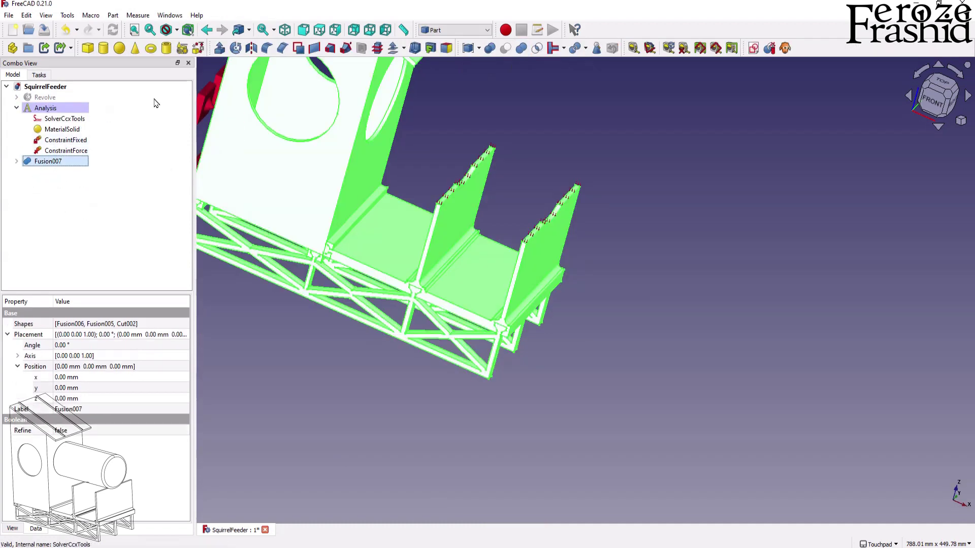
- Return to the FEM workbench and select Fusion007 as the part to mesh
left_click(460, 31)
left_click(439, 118)
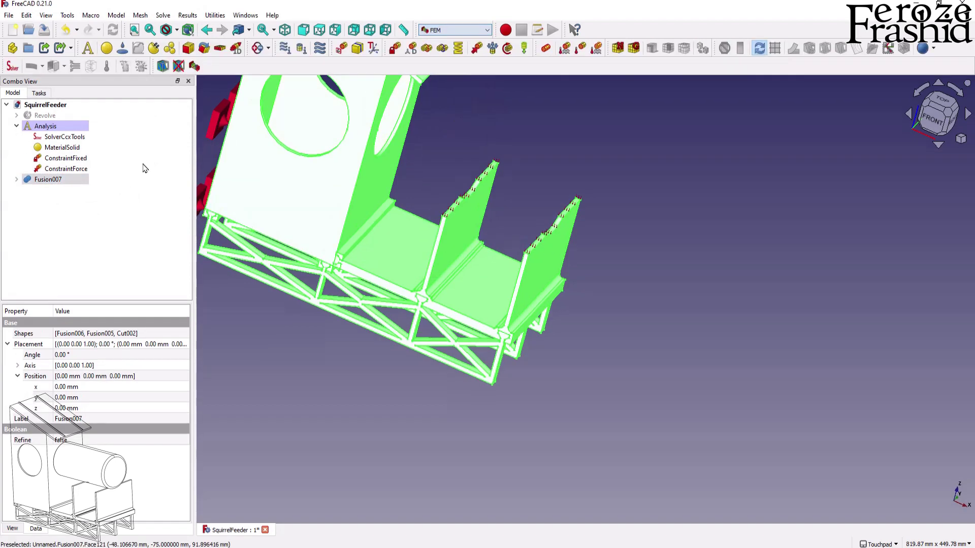
scroll(403, 292, "down", 2)
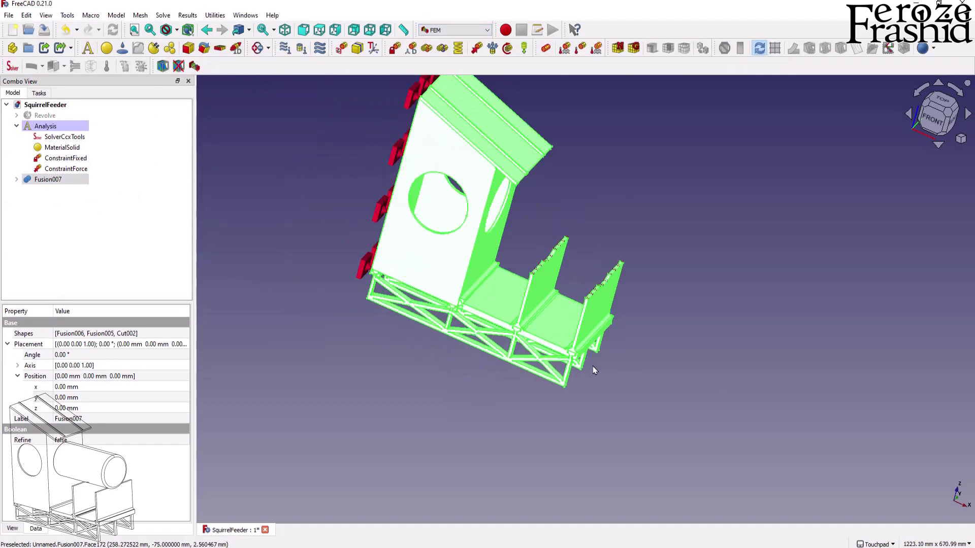
left_click(60, 181)
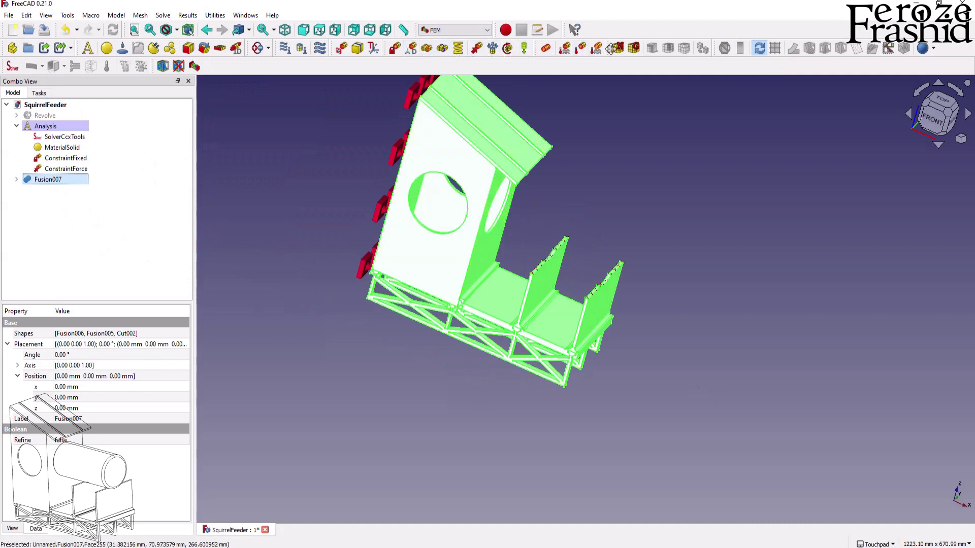
- Mesh Fusion007 with Gmsh using a 200 mm maximum element size
left_click(634, 49)
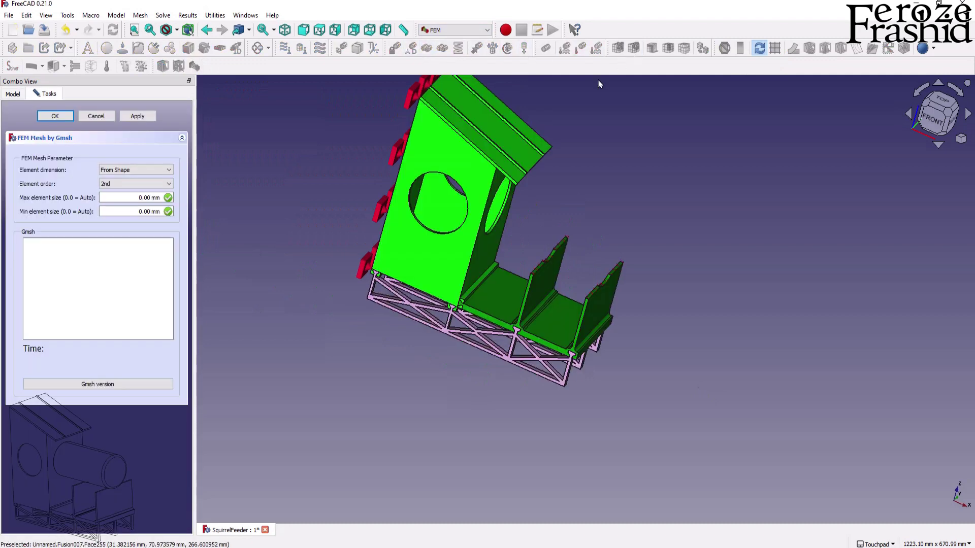
left_click(132, 194)
type("20")
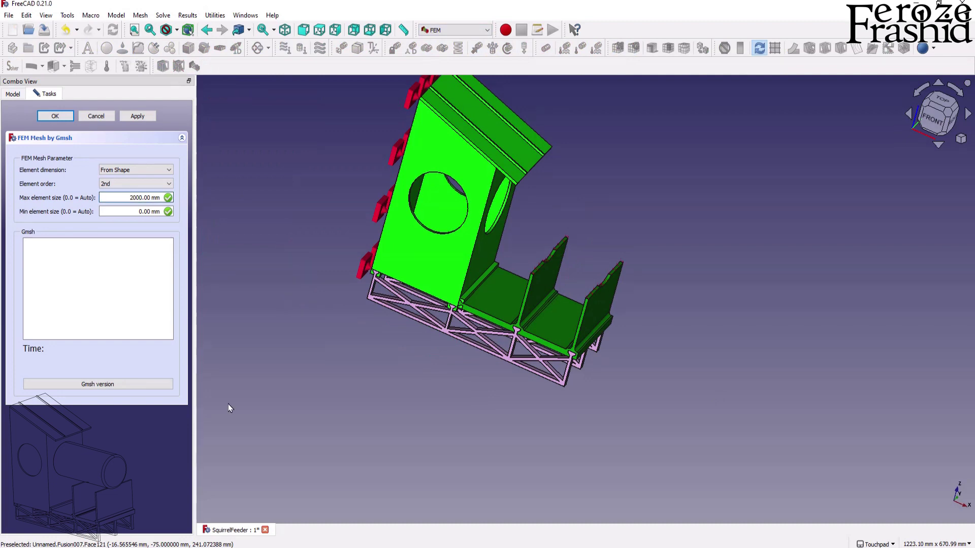
left_click(139, 116)
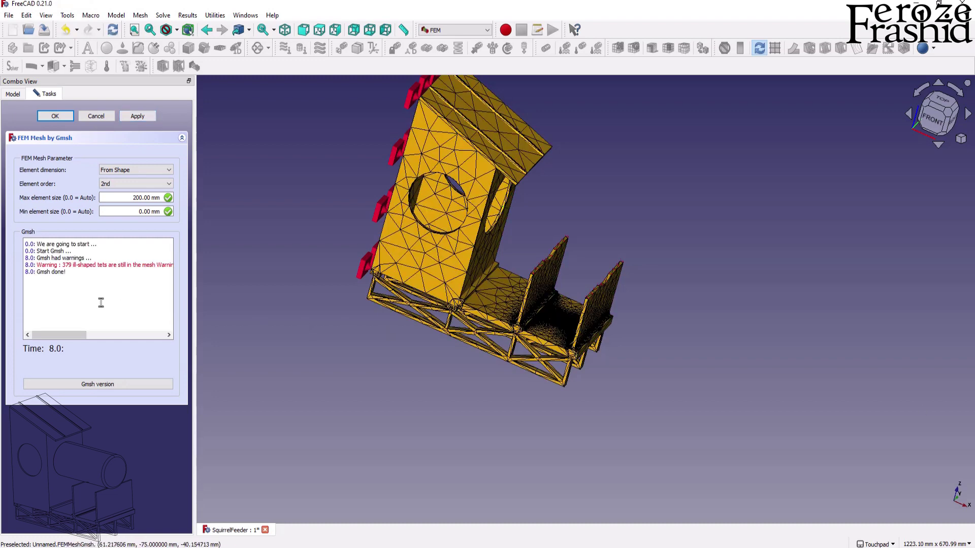
left_click(55, 116)
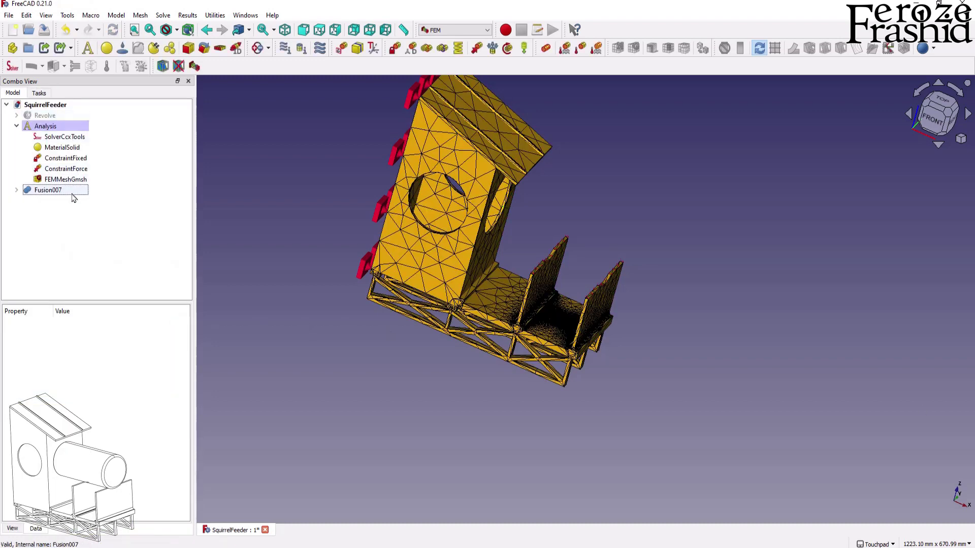
- Write the CalculiX .inp file and run the solver, which fails with error 201
left_click(64, 136)
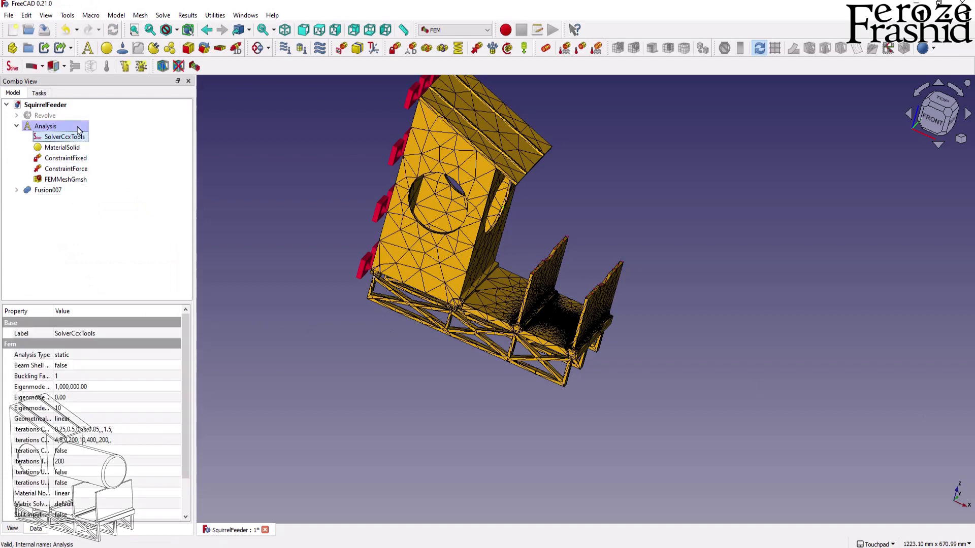
left_click(125, 66)
left_click(69, 241)
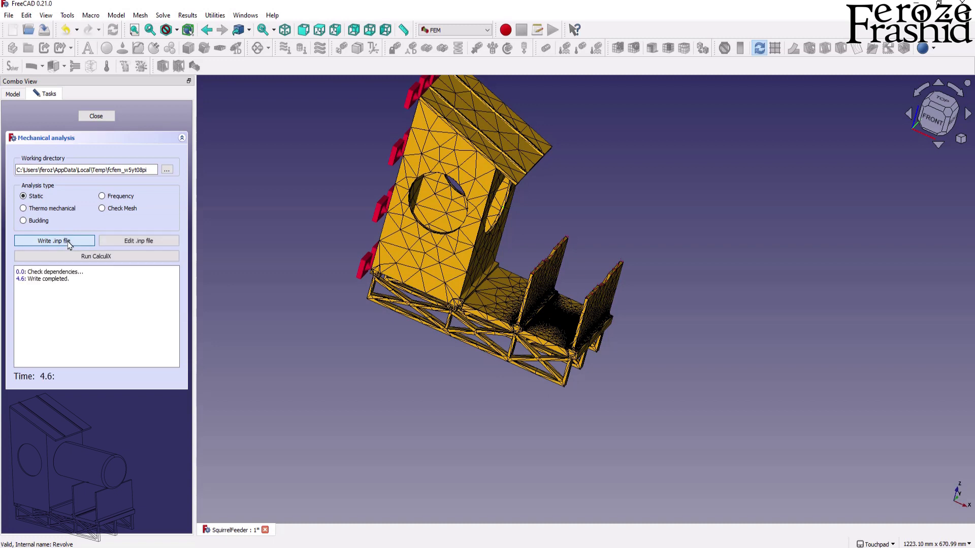
left_click(96, 117)
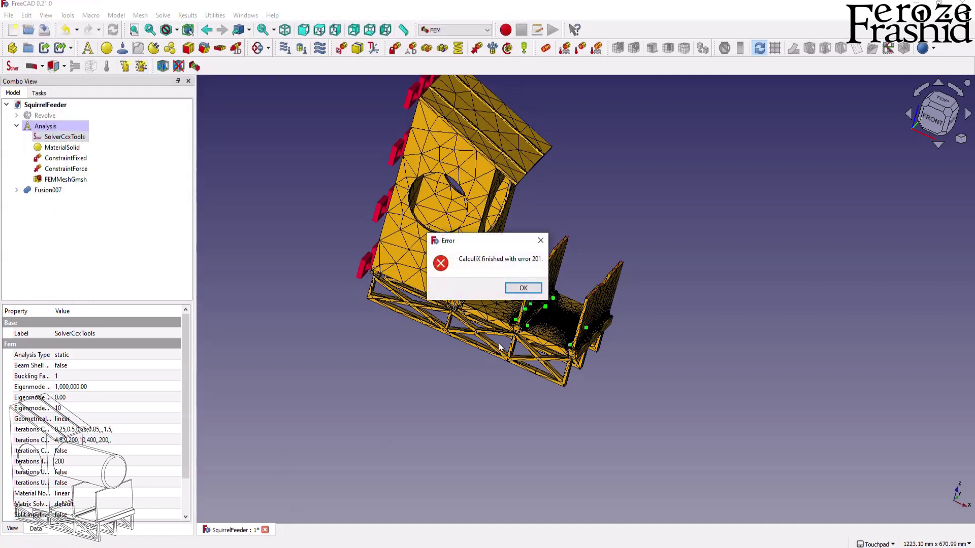
left_click(513, 290)
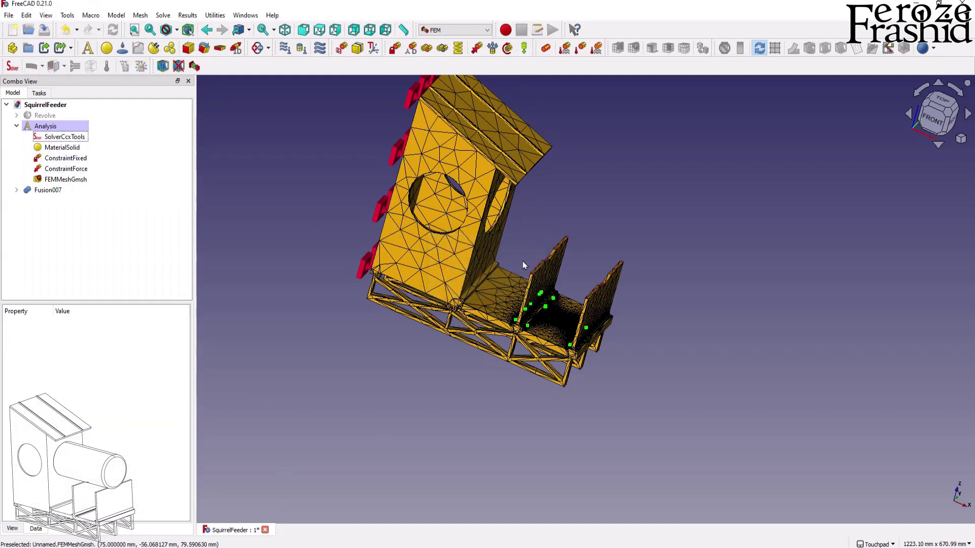
- Inspect the flagged nodes, then delete the FEMMeshGmsh mesh from the analysis
scroll(516, 289, "up", 10)
scroll(517, 288, "up", 10)
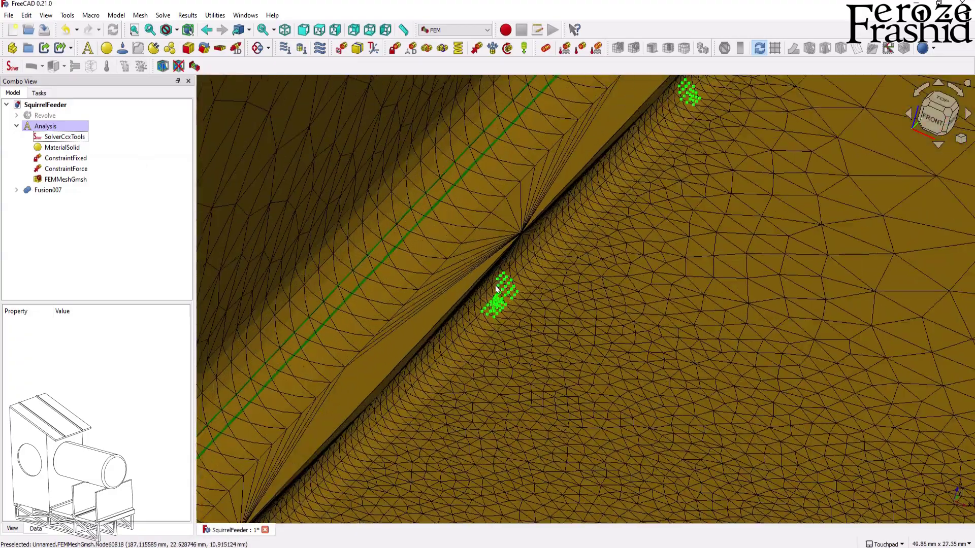
scroll(557, 271, "down", 12)
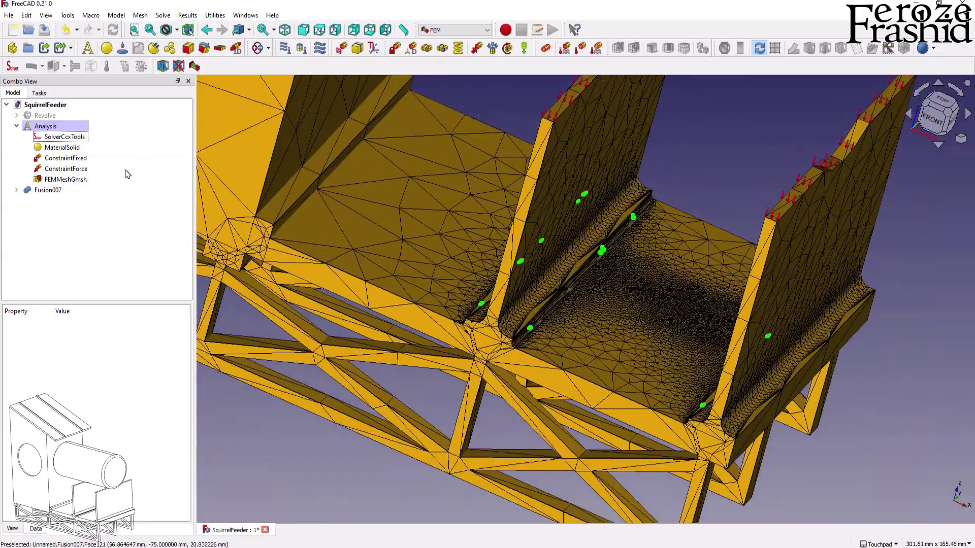
left_click(66, 181)
key("Delete")
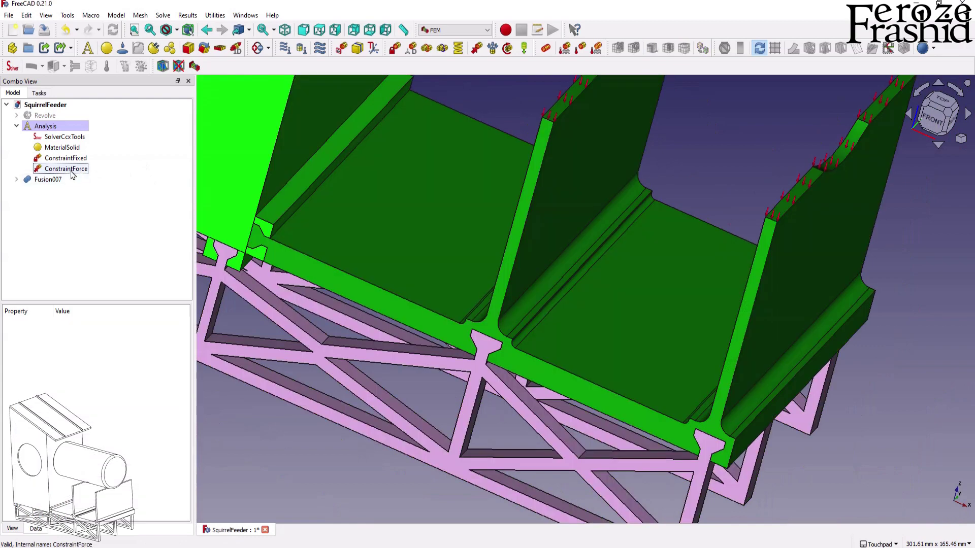
- Create a Moderate second-order Netgen mesh of Fusion007 (59335 tetrahedra), then open the CalculiX solver setup
left_click(47, 179)
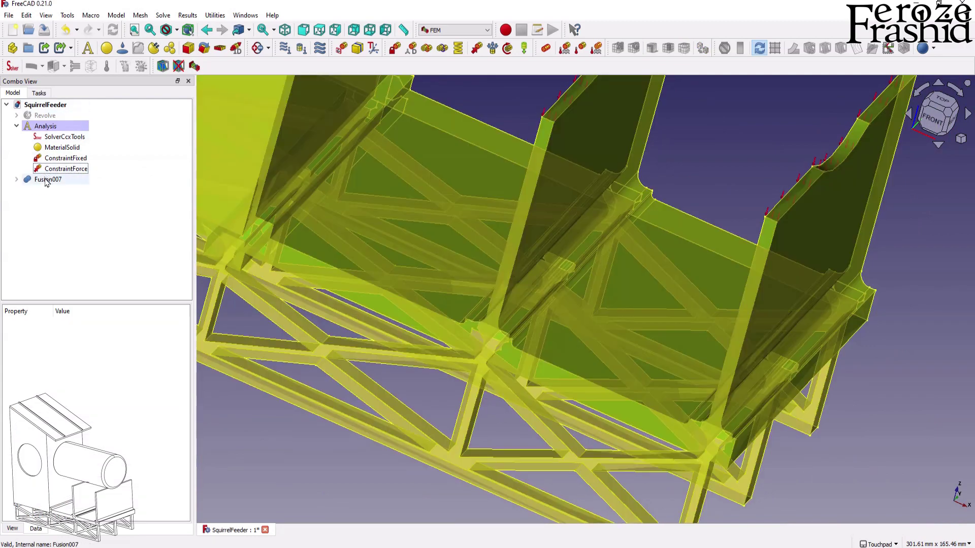
left_click(618, 47)
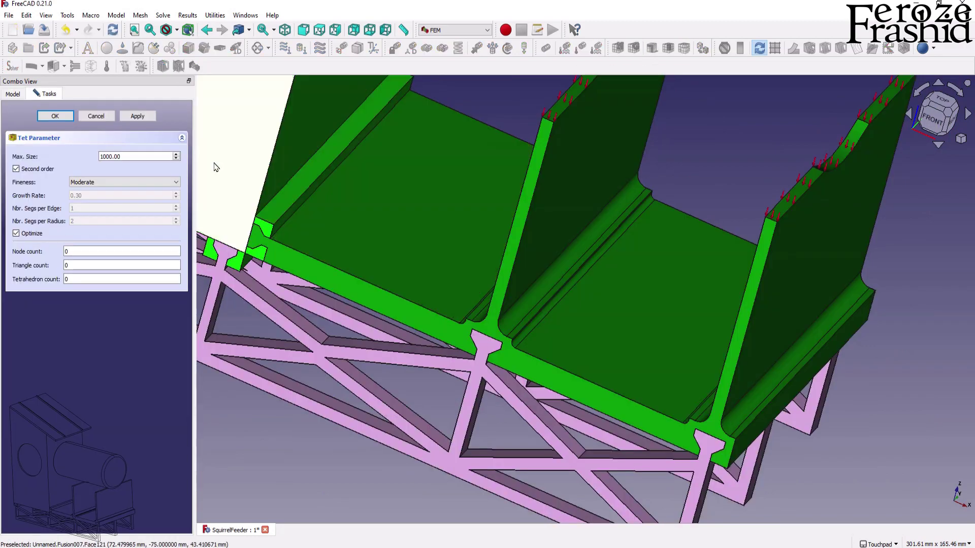
left_click(137, 116)
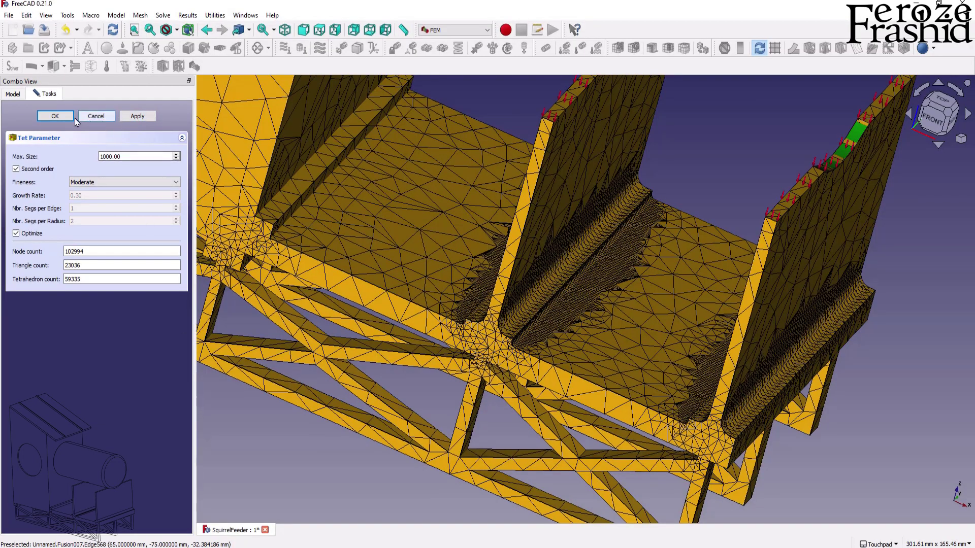
left_click(74, 119)
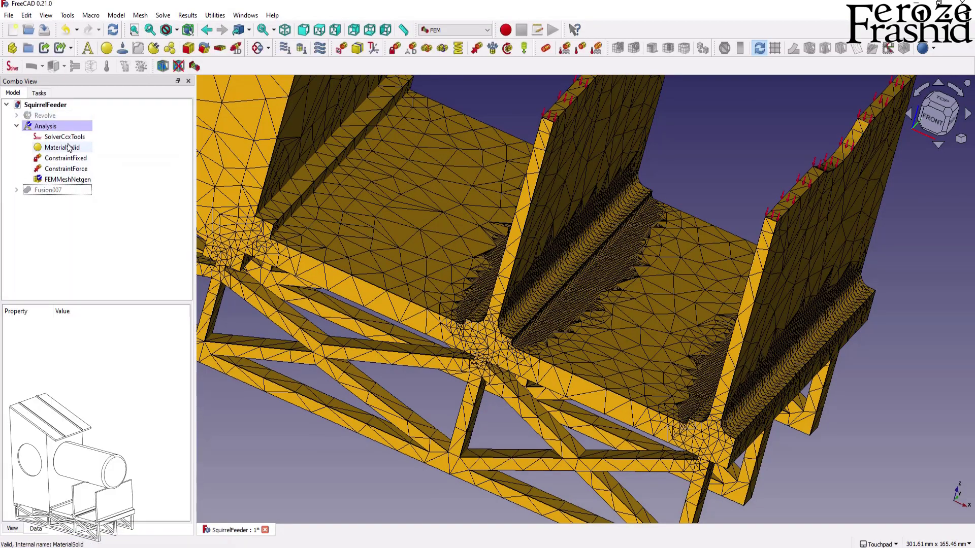
left_click(65, 137)
left_click(124, 66)
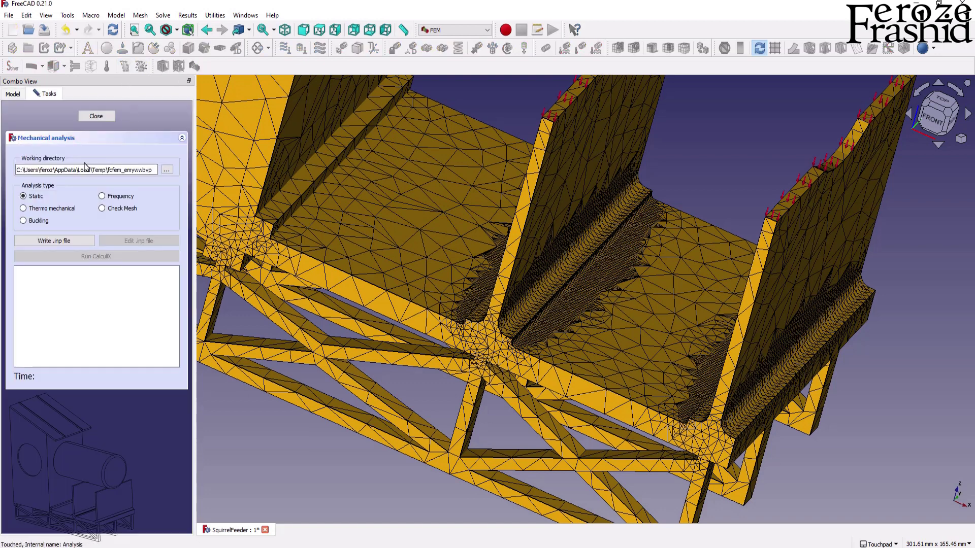
- Write the CalculiX input file and solve, producing CCX_Results and a Pipeline_CCX_Results result
left_click(53, 239)
left_click(96, 116)
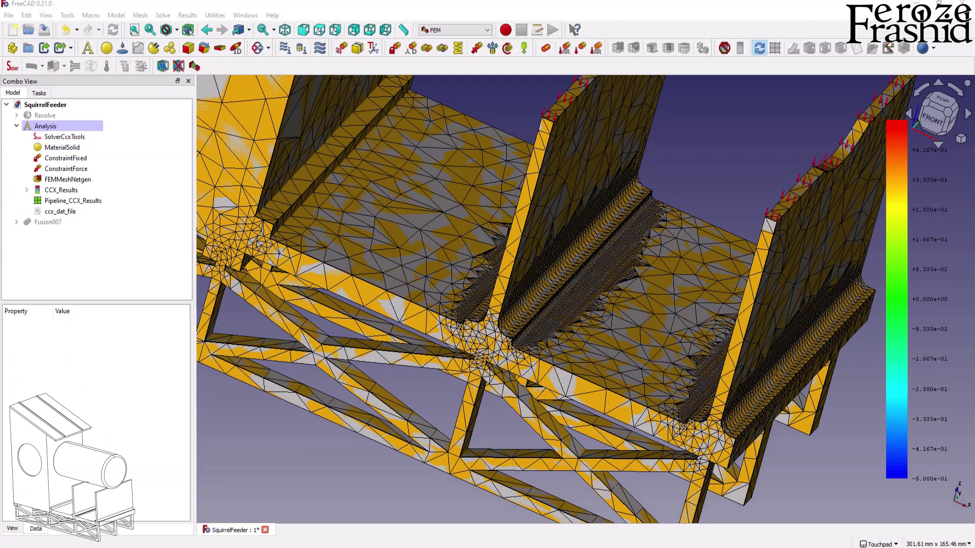
left_click(86, 205)
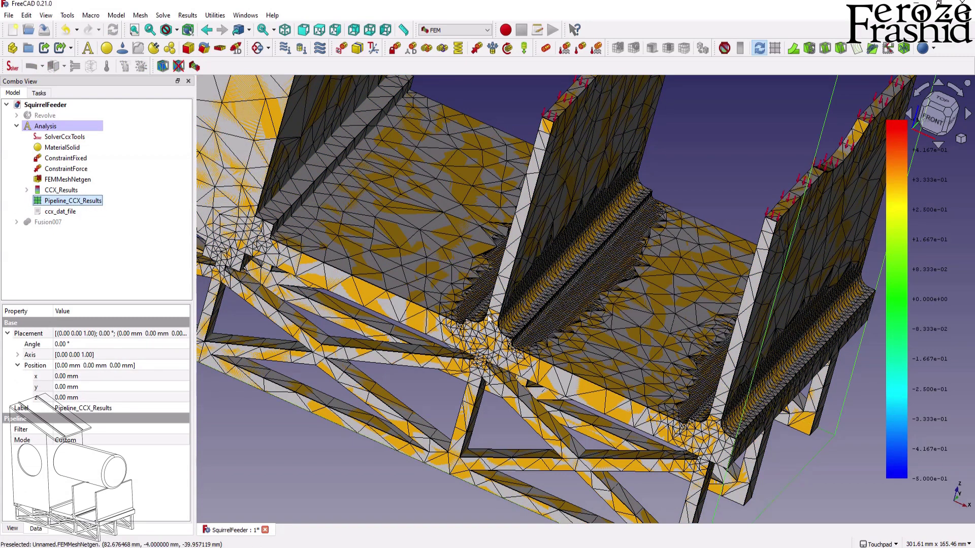
- Hide Pipeline_CCX_Results and select CCX_Results, zooming in on the plain yellow mesh
scroll(557, 325, "down", 5)
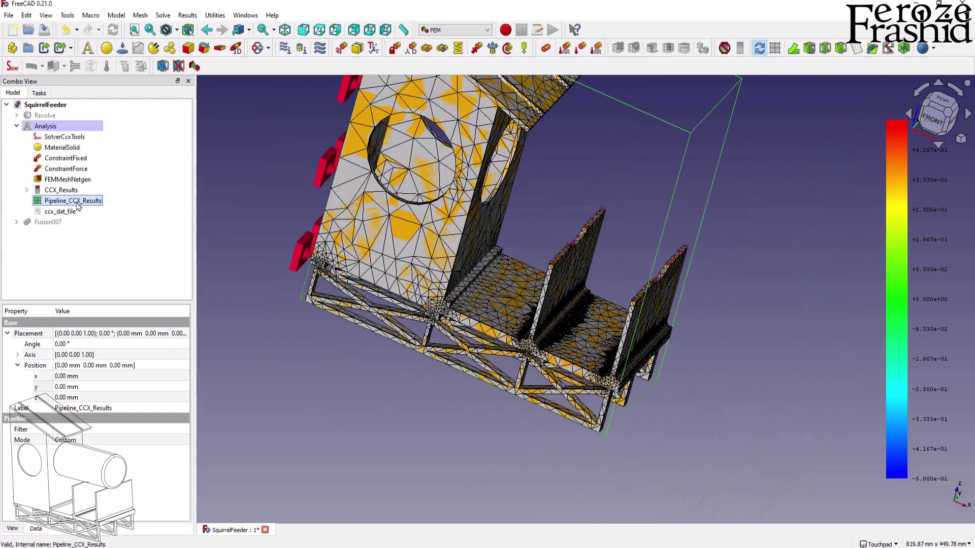
left_click(73, 193)
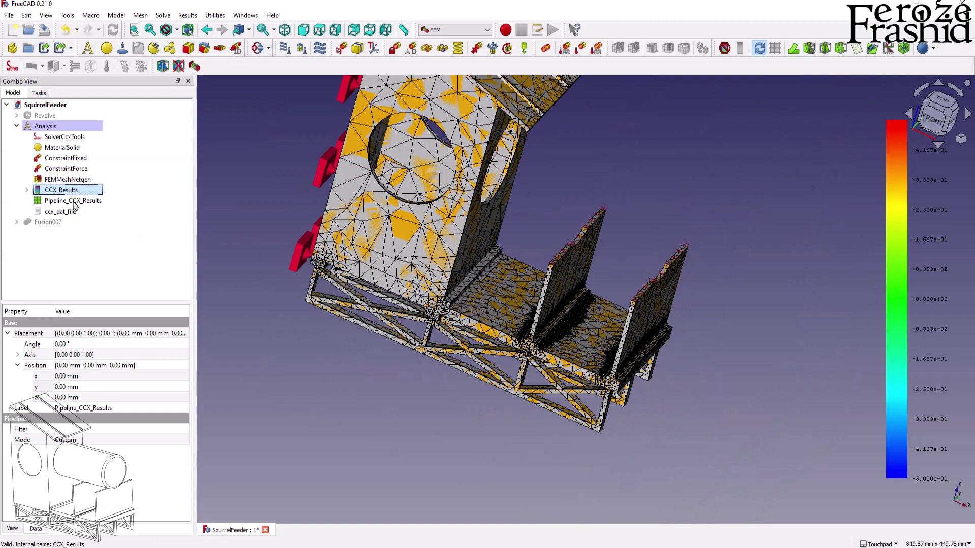
key("space")
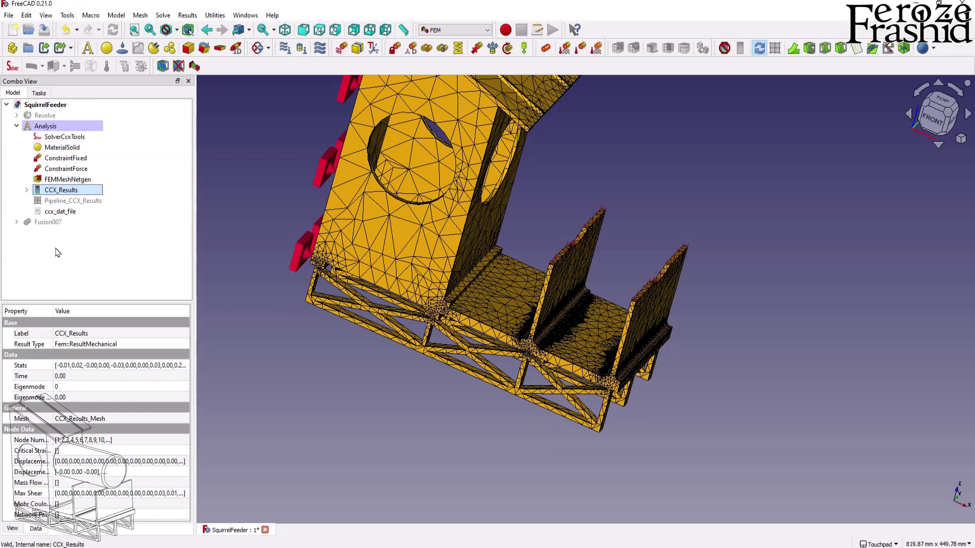
left_click(57, 191)
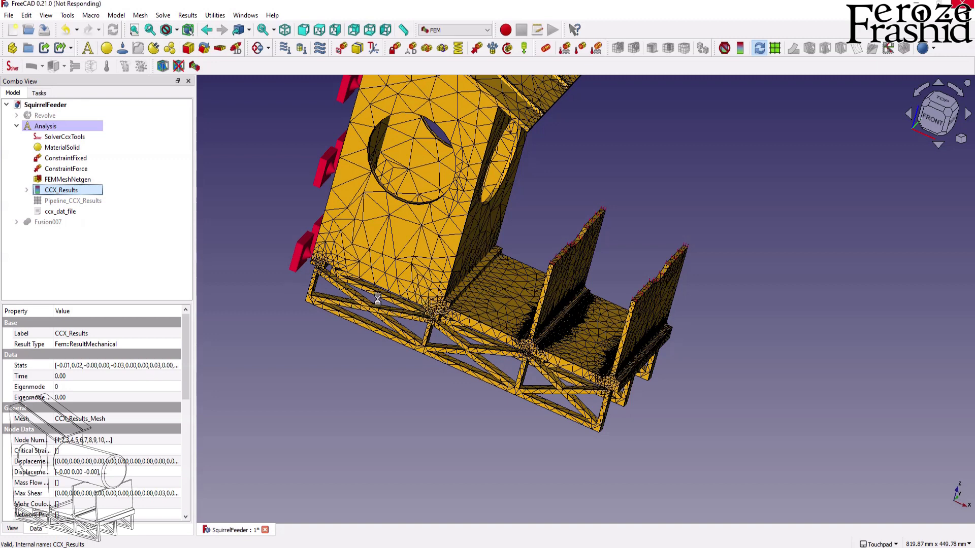
scroll(440, 311, "up", 2)
scroll(440, 311, "up", 1)
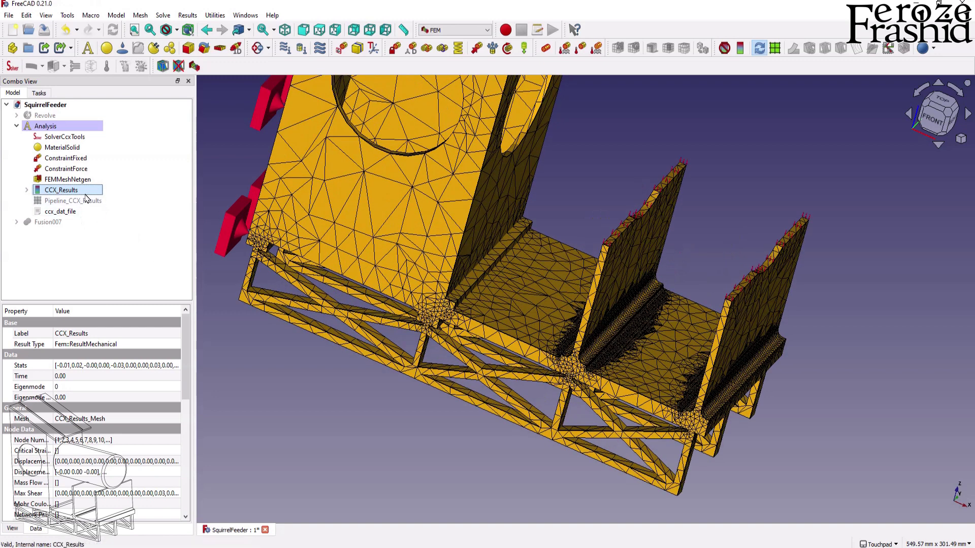
- Colour CCX_Results by displacement magnitude and show the deformed shape at factor 6
double_click(87, 192)
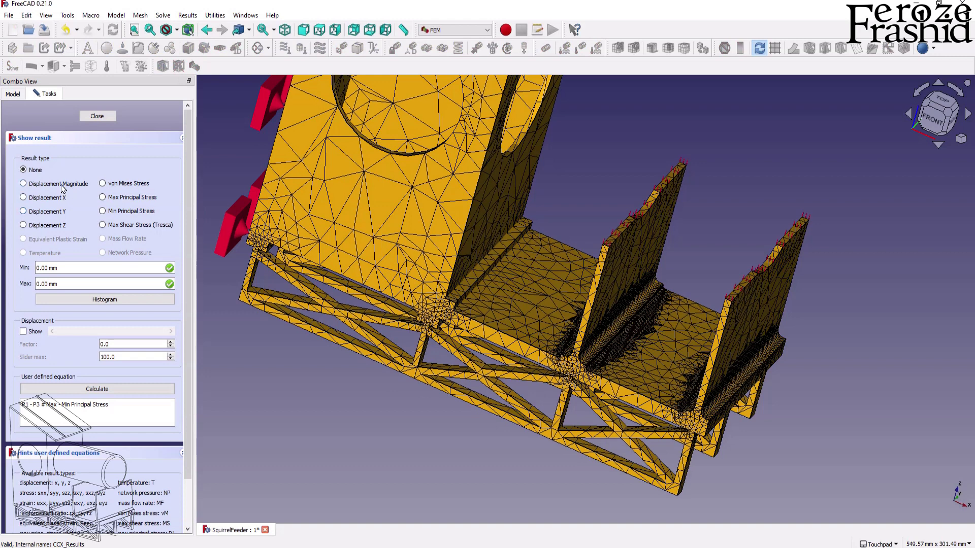
left_click(63, 188)
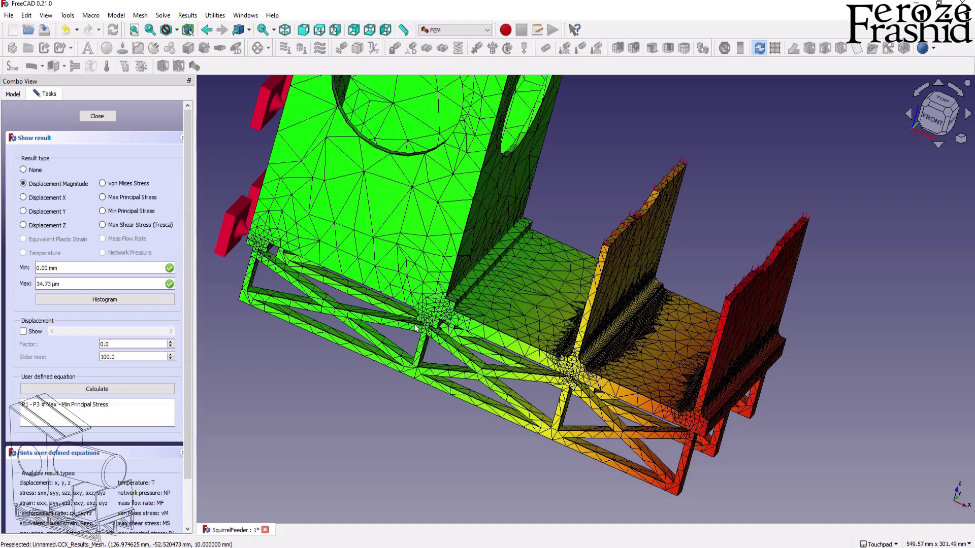
left_click(951, 122)
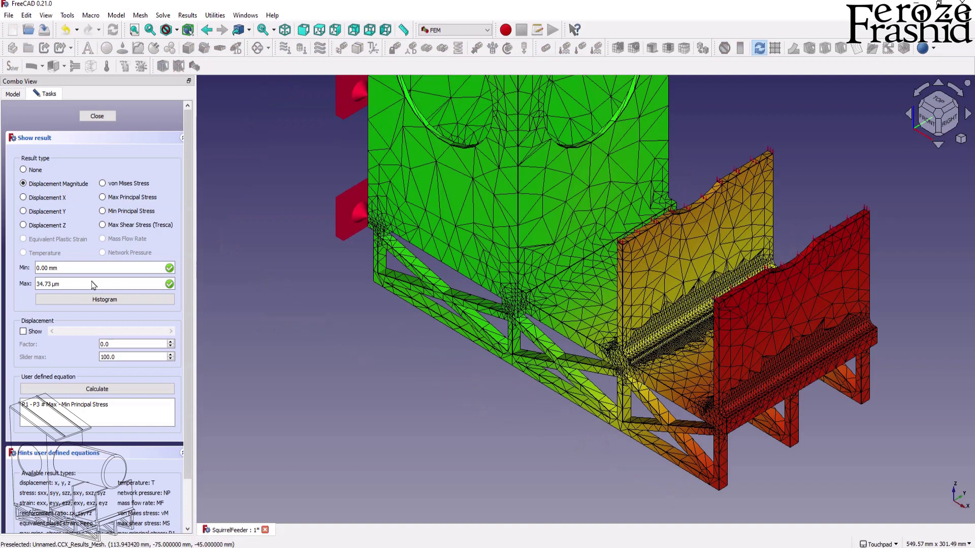
left_click(35, 335)
left_click_drag(60, 332, 94, 334)
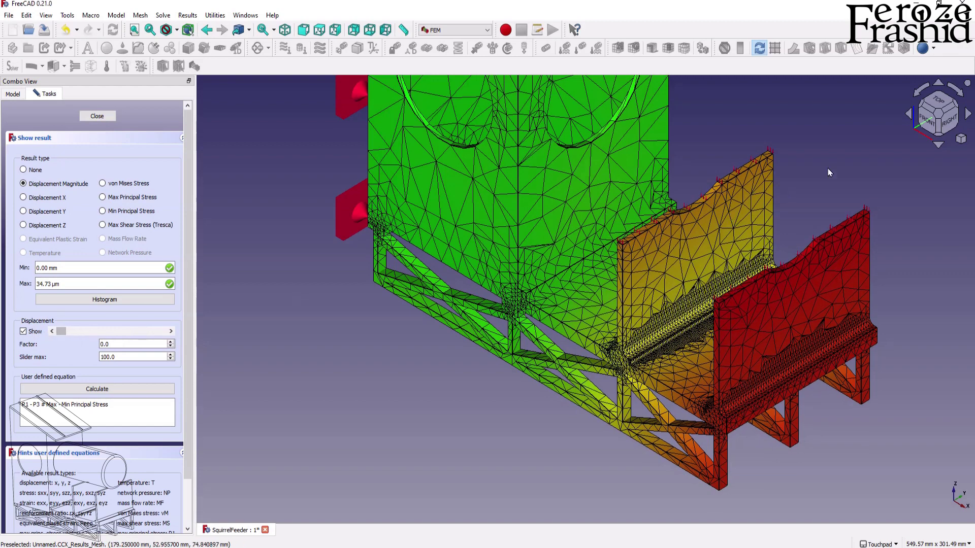
- View the feeder from the front and raise the deformation factor to 38
left_click(926, 121)
scroll(711, 193, "down", 2)
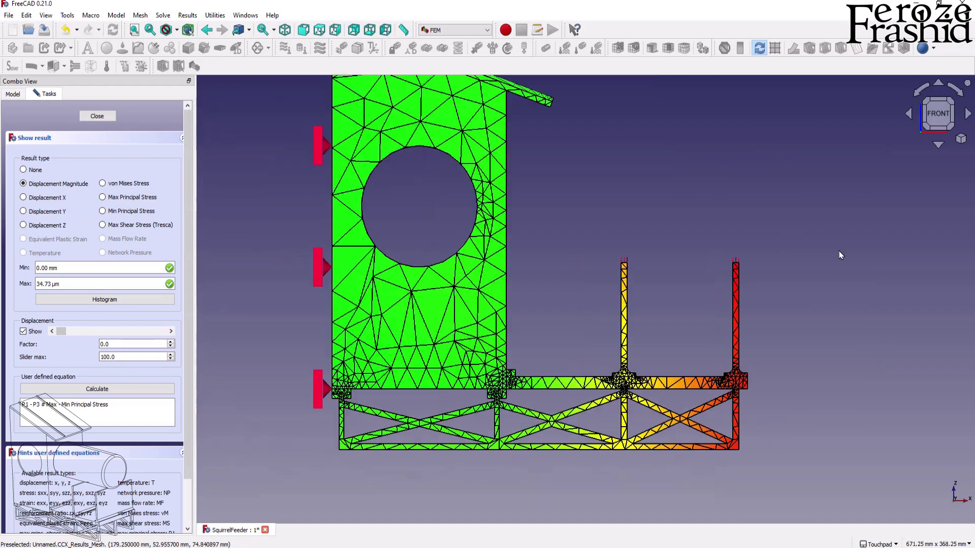
scroll(578, 349, "down", 2)
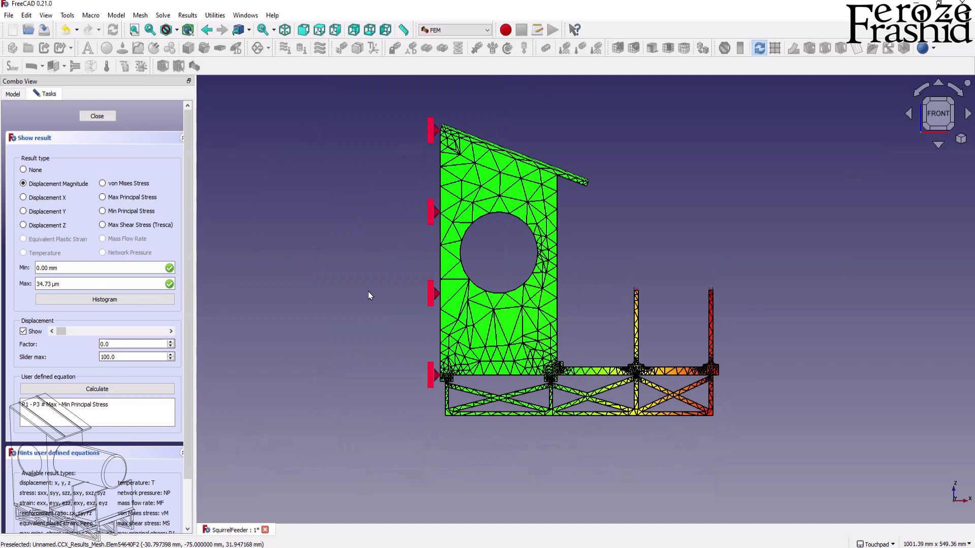
scroll(373, 293, "up", 1)
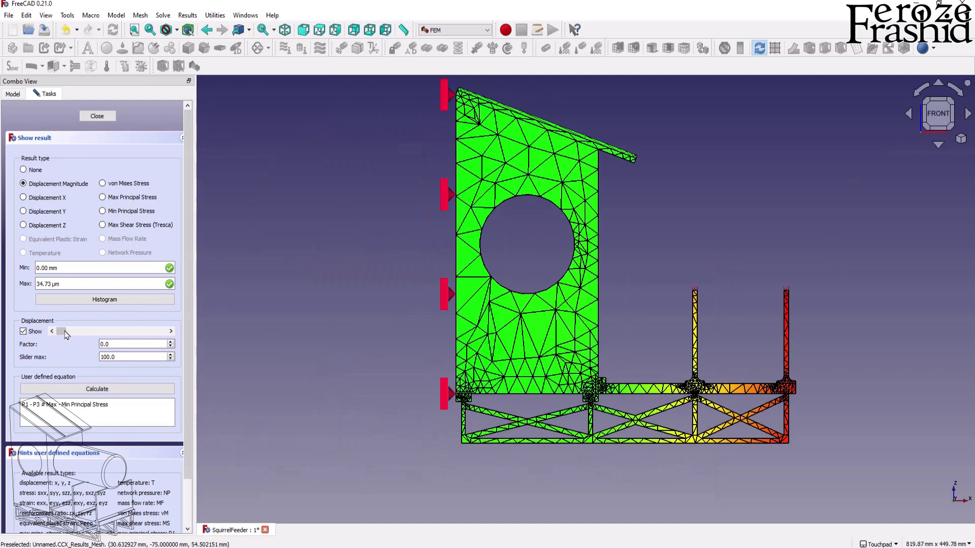
left_click_drag(61, 331, 52, 174)
- Colour the mesh by von Mises stress and exaggerate the deformation to factor 100
left_click(102, 183)
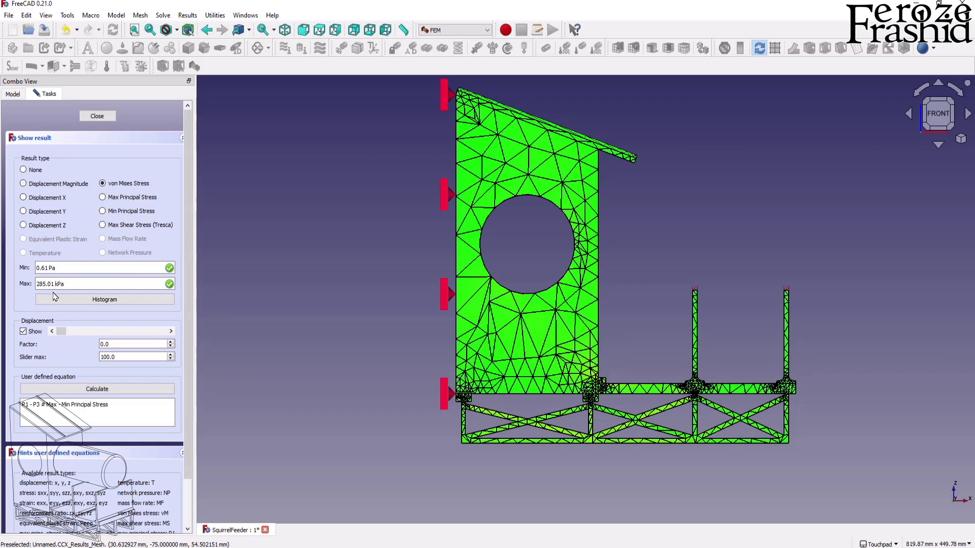
left_click(63, 331)
left_click_drag(78, 337, 23, 329)
- Switch back to displacement magnitude colouring and close the result display
left_click(27, 186)
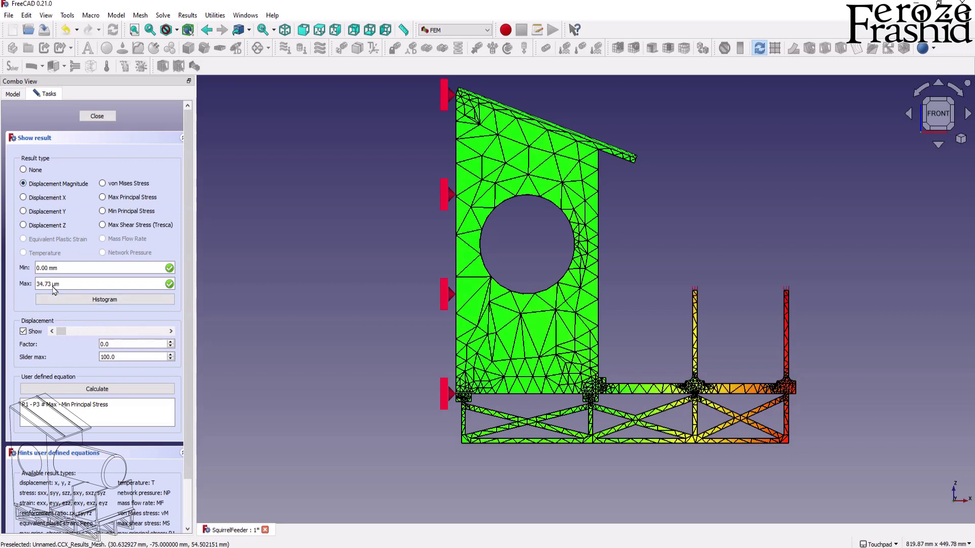
left_click(91, 117)
left_click(67, 179)
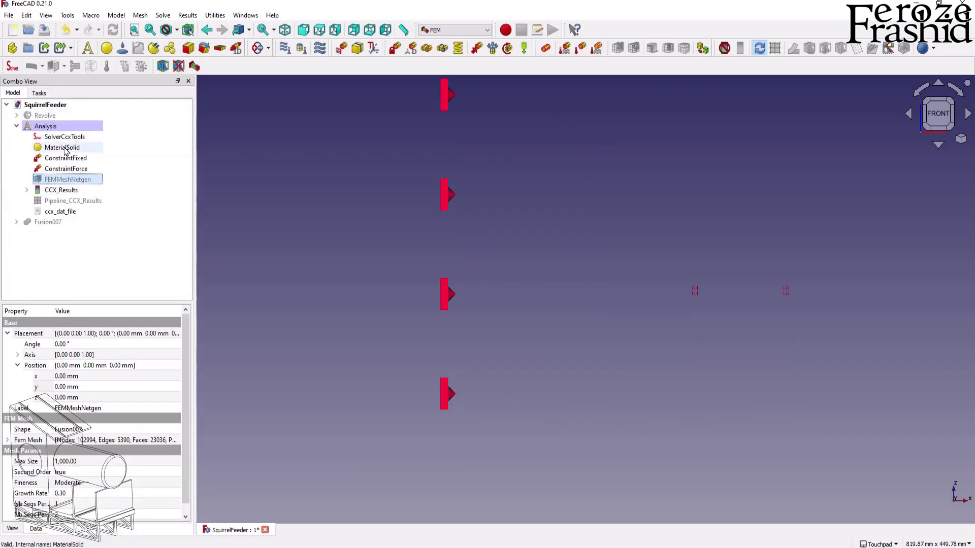
- Show FEMMeshNetgen and review the PLA-Generic material (3640 MPa) without changing it
key("space")
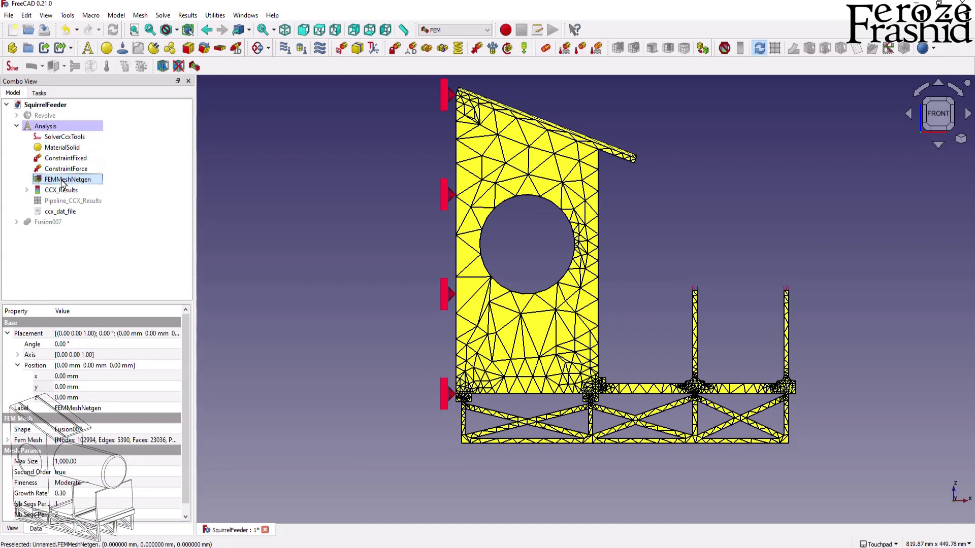
double_click(72, 148)
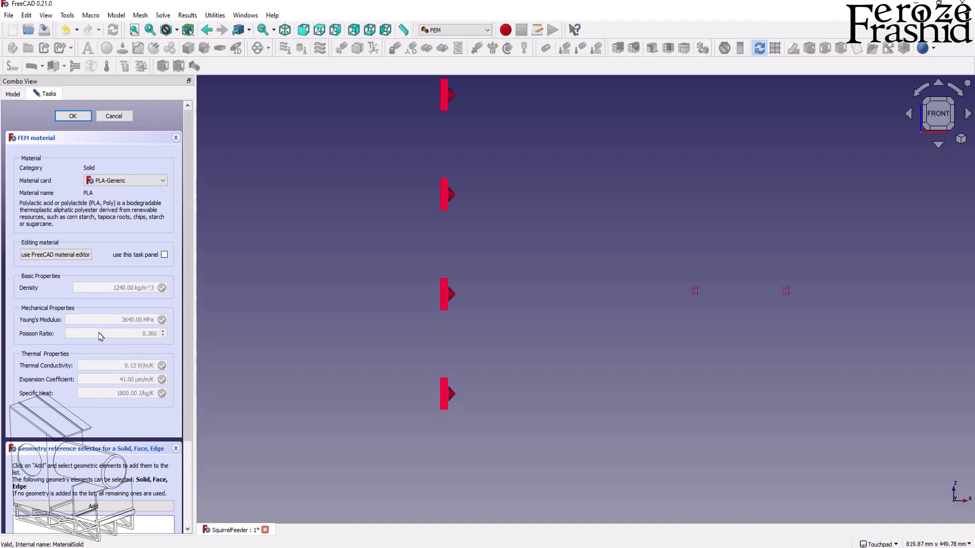
left_click(122, 117)
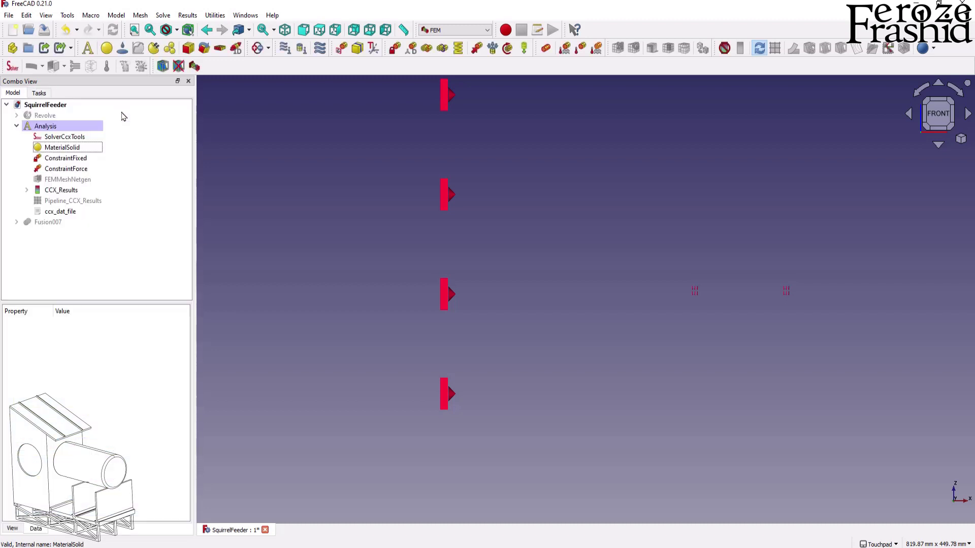
- Show the Netgen mesh and orbit it into a tilted 3D view of the roof and front
left_click(82, 181)
key("space")
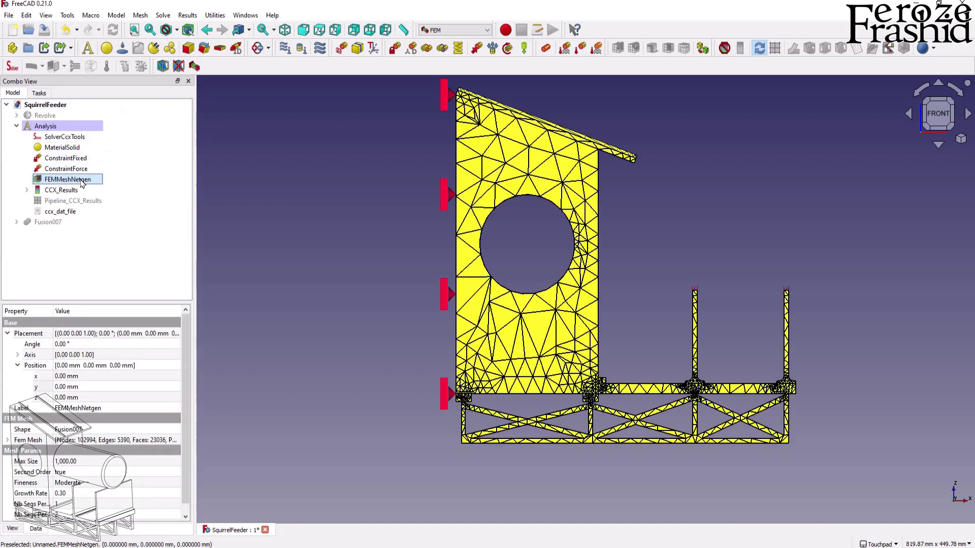
left_click(407, 349)
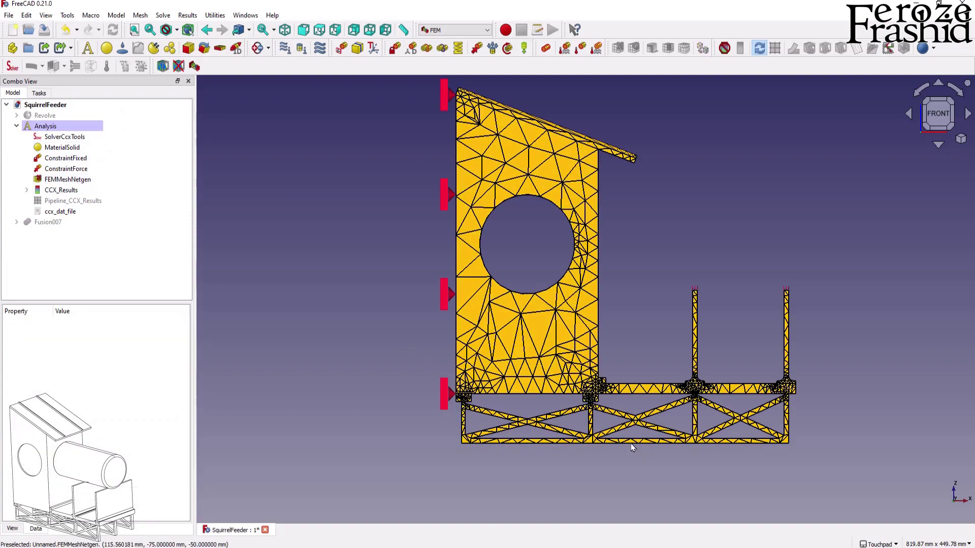
left_click_drag(633, 444, 660, 284, "alt")
scroll(765, 279, "up", 3)
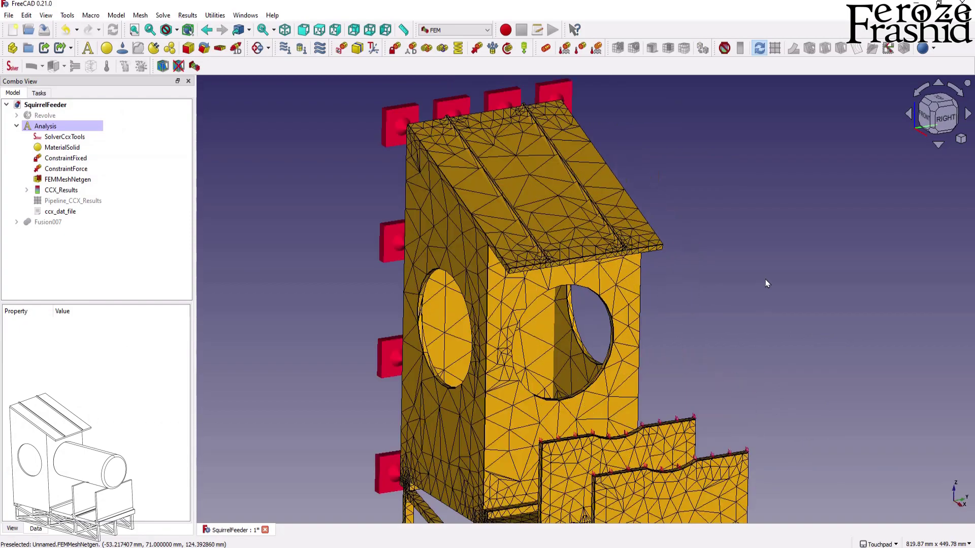
left_click_drag(766, 278, 720, 300, "alt")
scroll(720, 301, "down", 3)
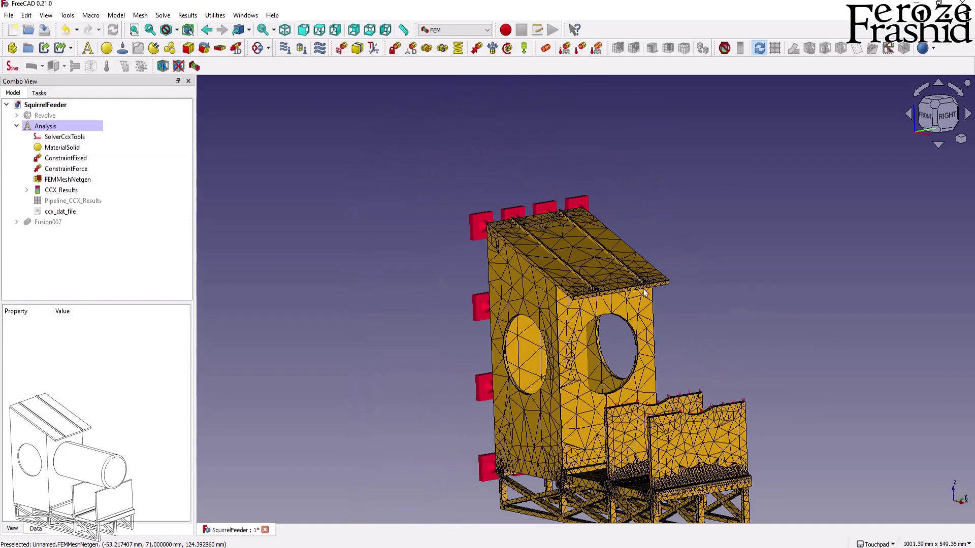
left_click_drag(645, 294, 644, 242, "shift")
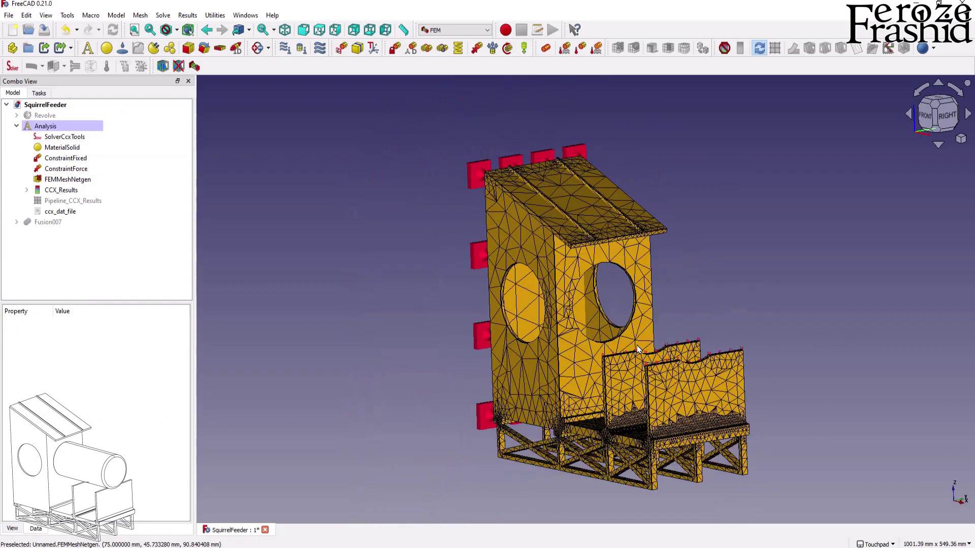
- Hide the Analysis group and bring back the original feeder solid
left_click(46, 126)
key("space")
key("shift+Up")
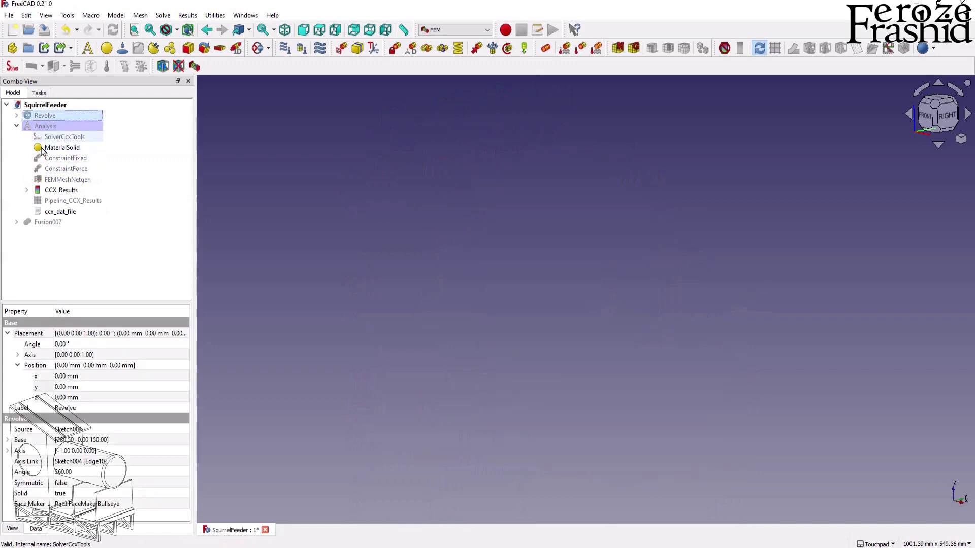